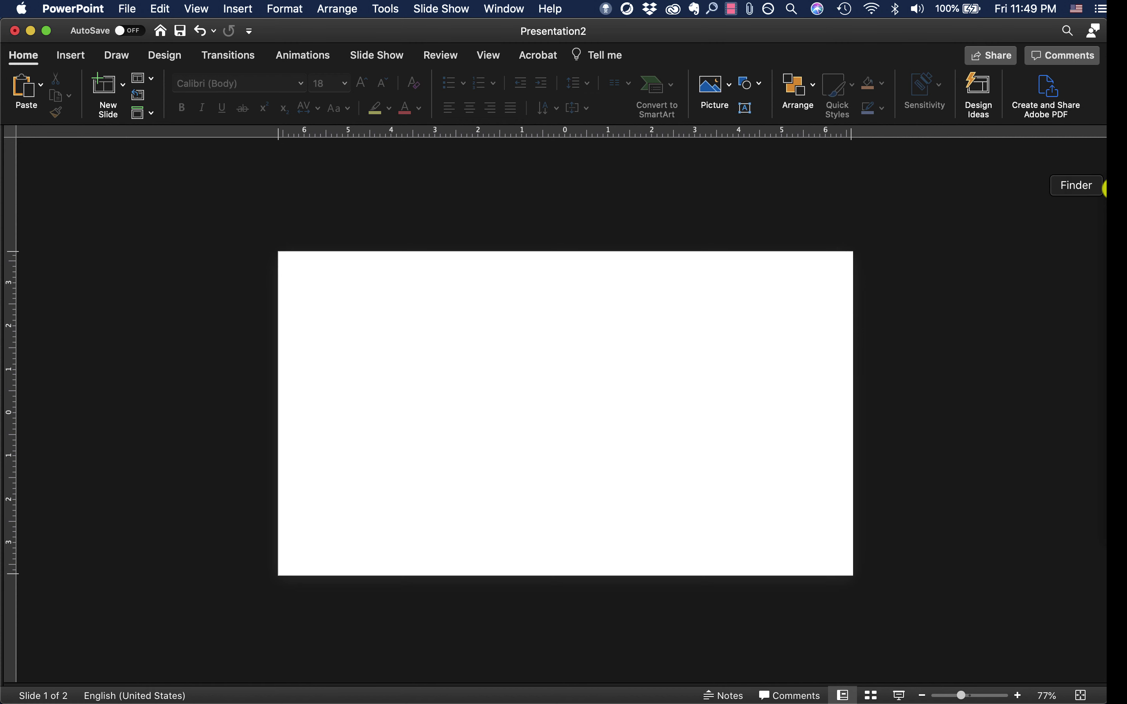
- Drag CS_0909_in_F.jpg from Downloads onto the slide, then delete that copy
{"action": "left_click", "coordinate": [1105, 188]}
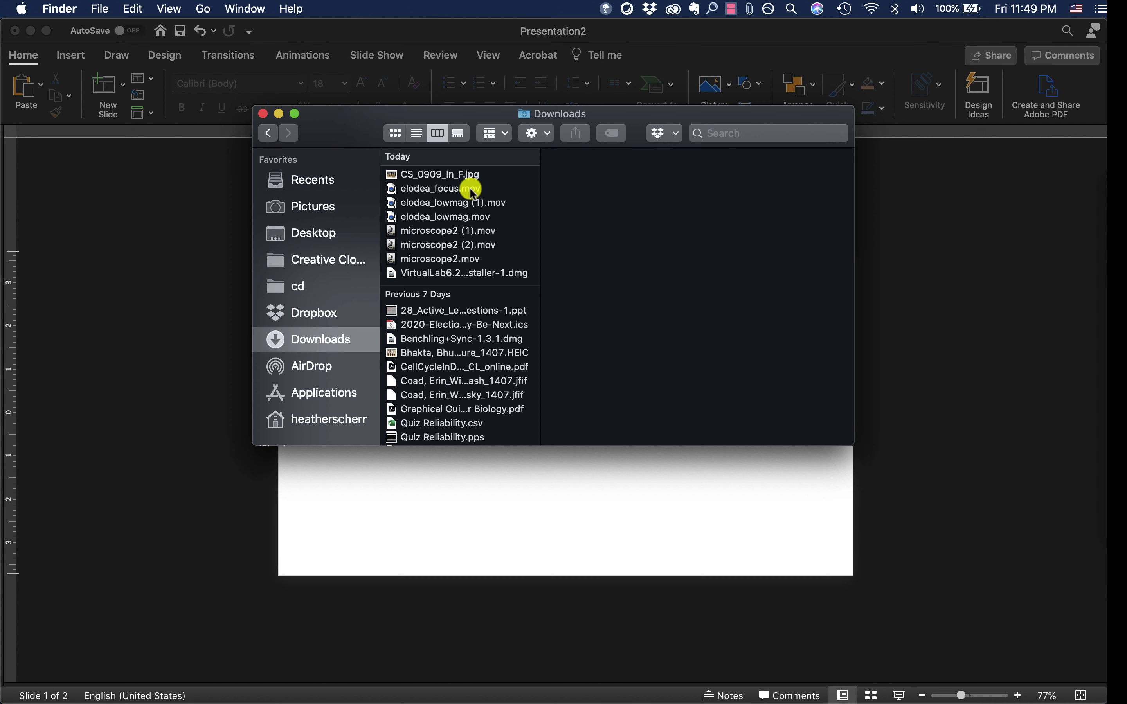
{"action": "left_click", "coordinate": [445, 174]}
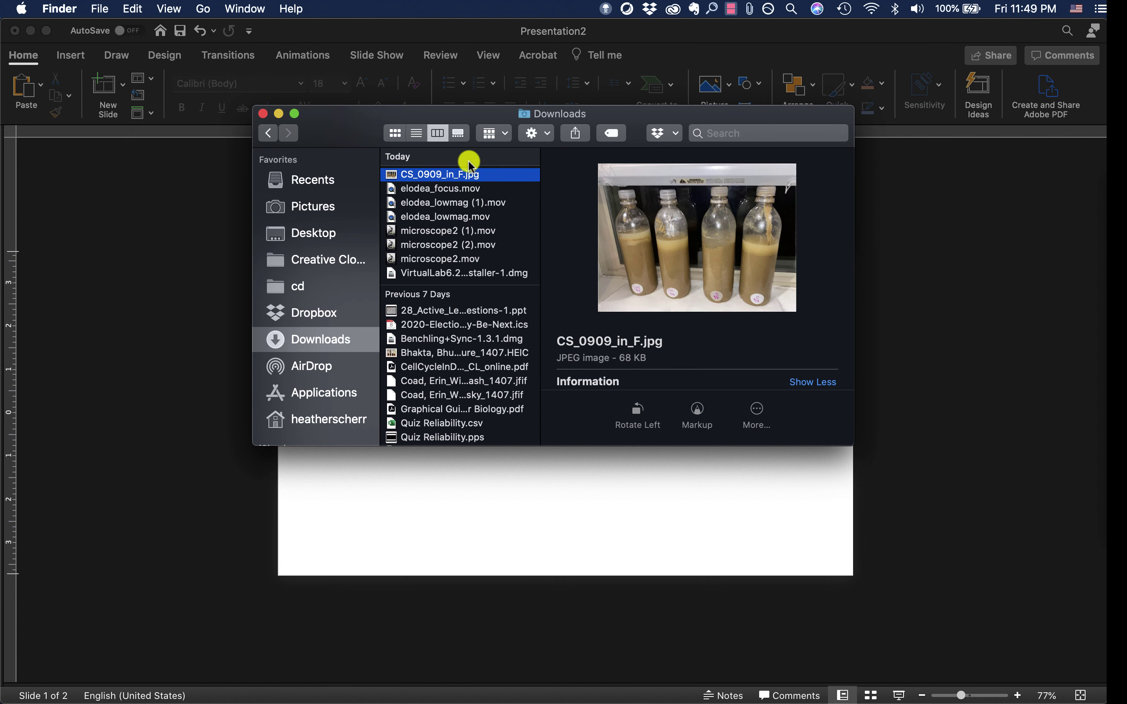
{"action": "left_click_drag", "start_coordinate": [470, 164], "coordinate": [465, 502]}
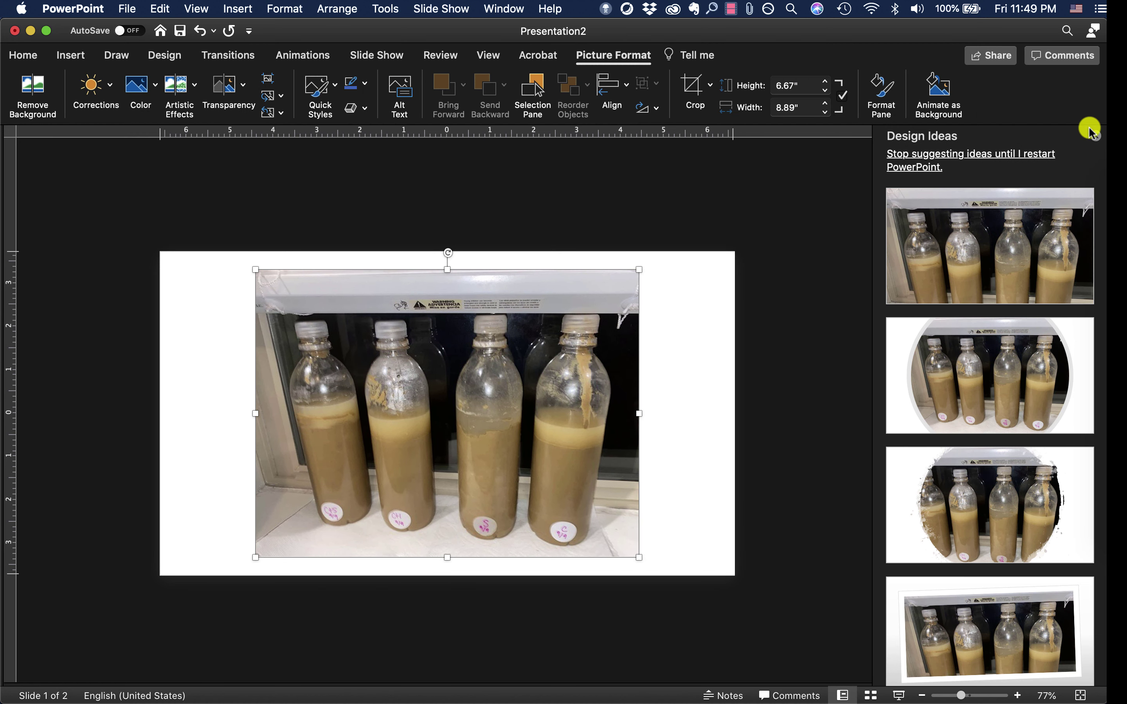
{"action": "left_click", "coordinate": [1093, 131]}
{"action": "key", "text": "Delete"}
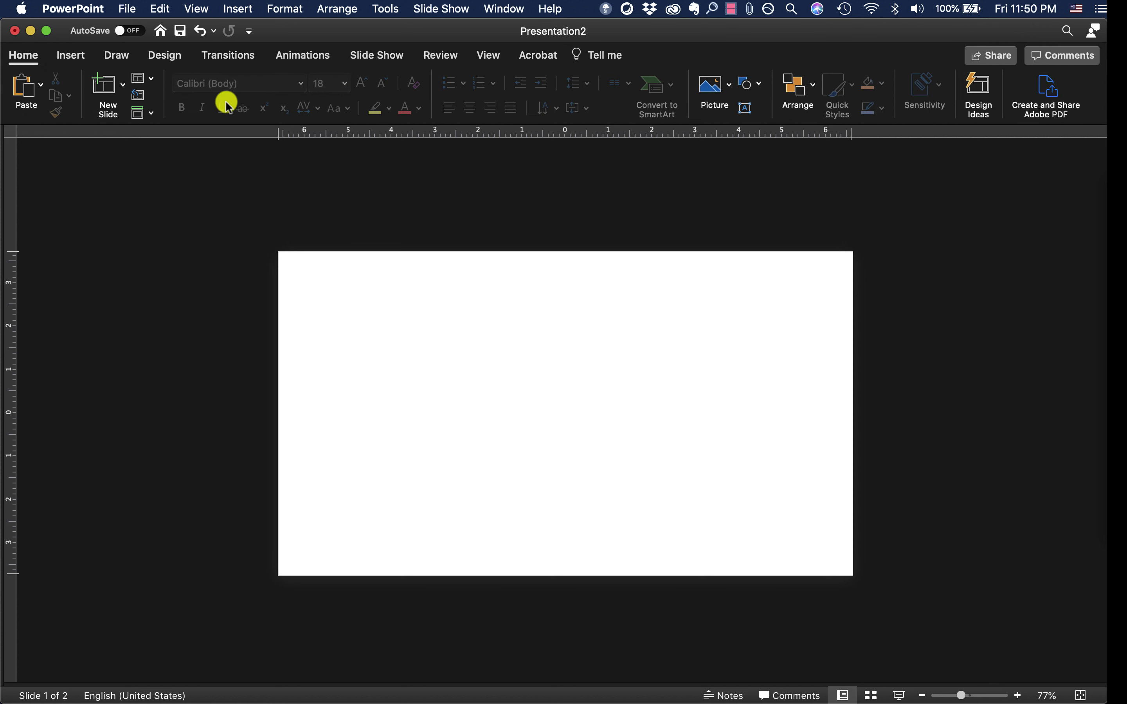
- Insert CS_0909_in_F.jpg via Picture from File and dismiss the Design Ideas pane
{"action": "left_click", "coordinate": [236, 8]}
{"action": "left_click", "coordinate": [106, 35]}
{"action": "left_click", "coordinate": [62, 54]}
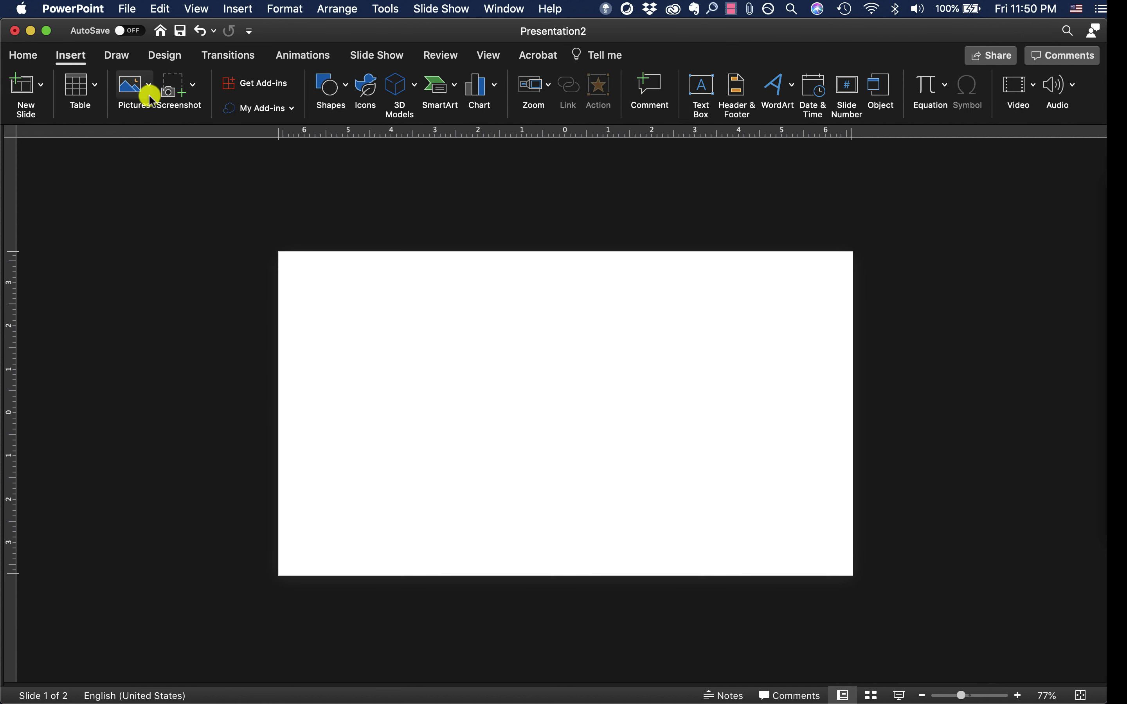
{"action": "left_click", "coordinate": [25, 54]}
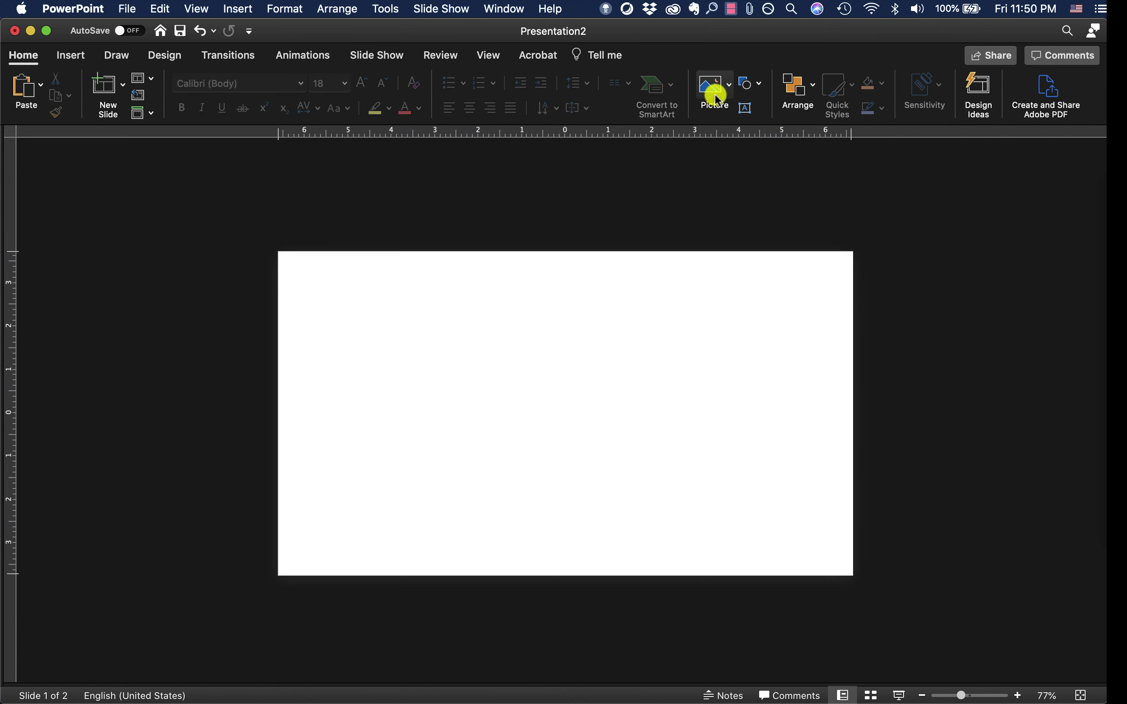
{"action": "left_click", "coordinate": [727, 89]}
{"action": "left_click", "coordinate": [740, 135]}
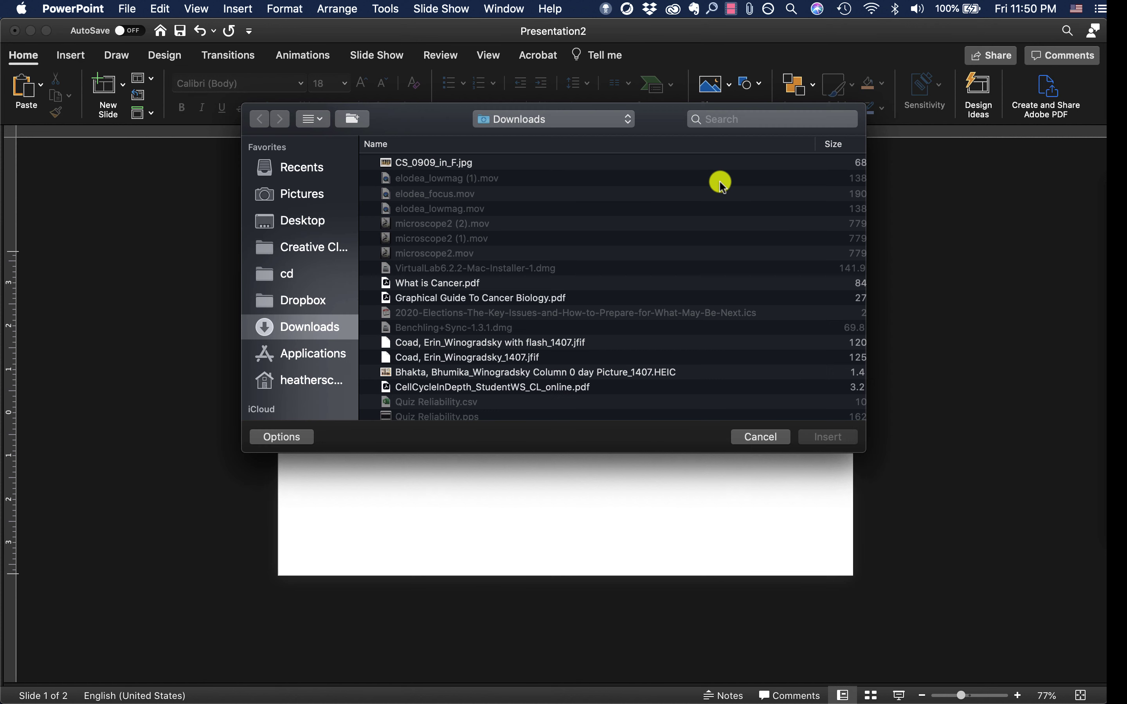
{"action": "left_click", "coordinate": [432, 162]}
{"action": "left_click", "coordinate": [828, 437]}
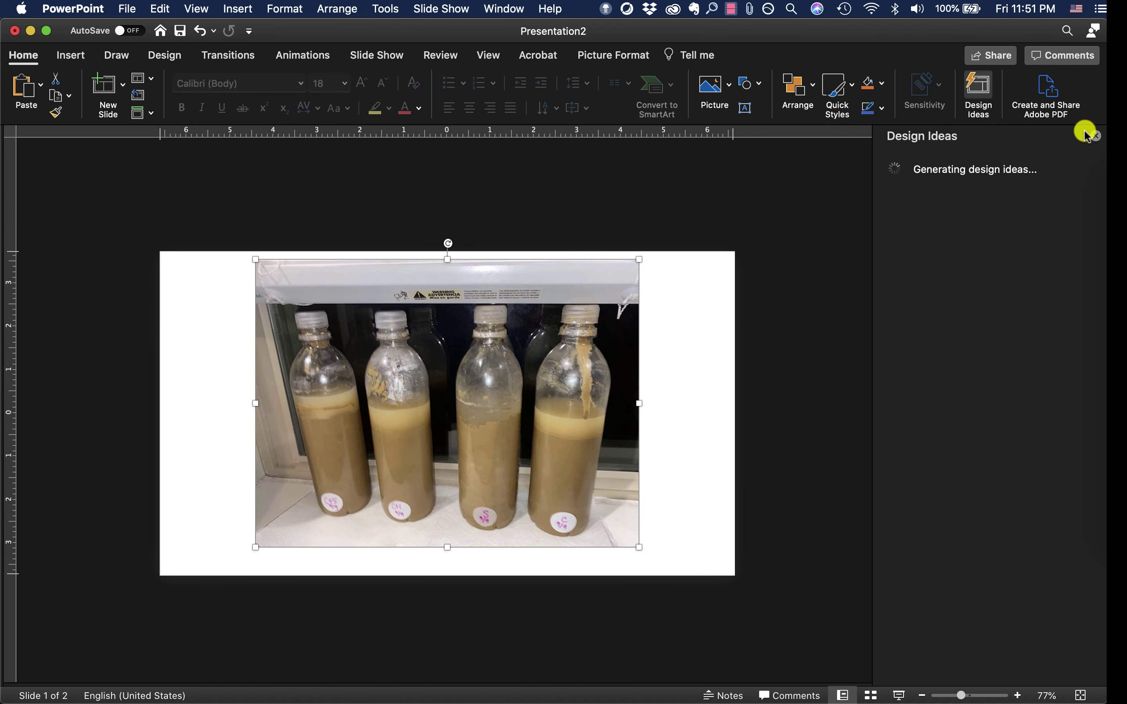
{"action": "left_click", "coordinate": [1090, 133]}
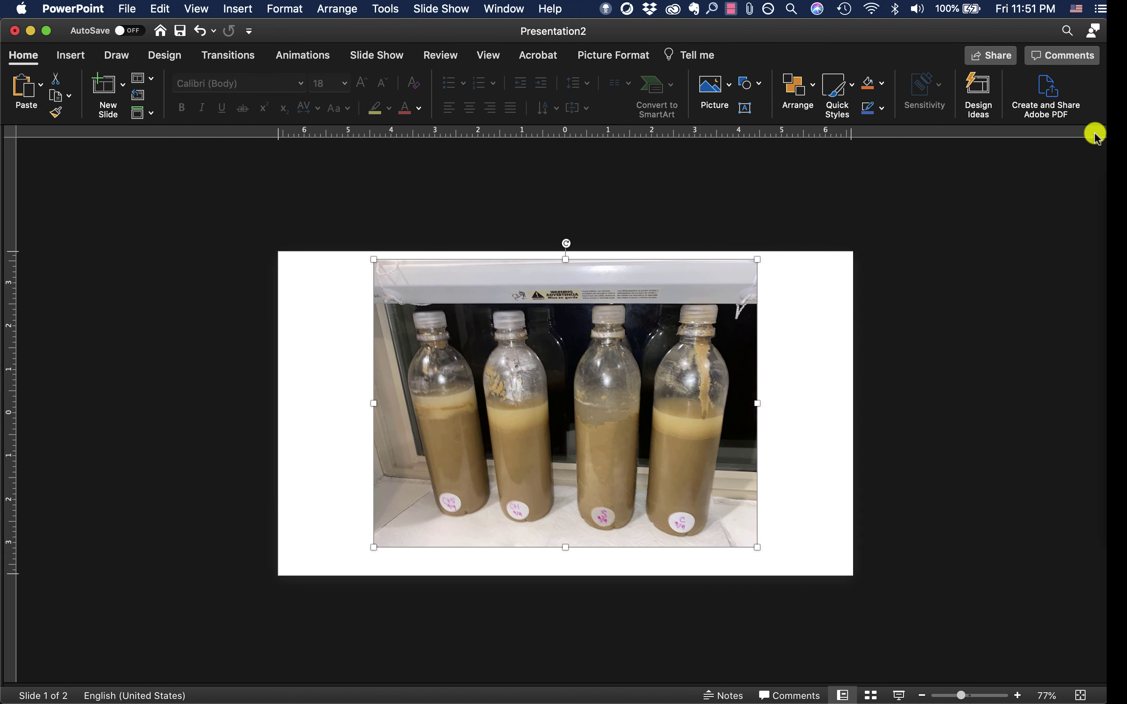
- Move the bottle photo slightly down the slide and select it
{"action": "left_click_drag", "start_coordinate": [664, 428], "coordinate": [663, 441]}
{"action": "left_click", "coordinate": [903, 447]}
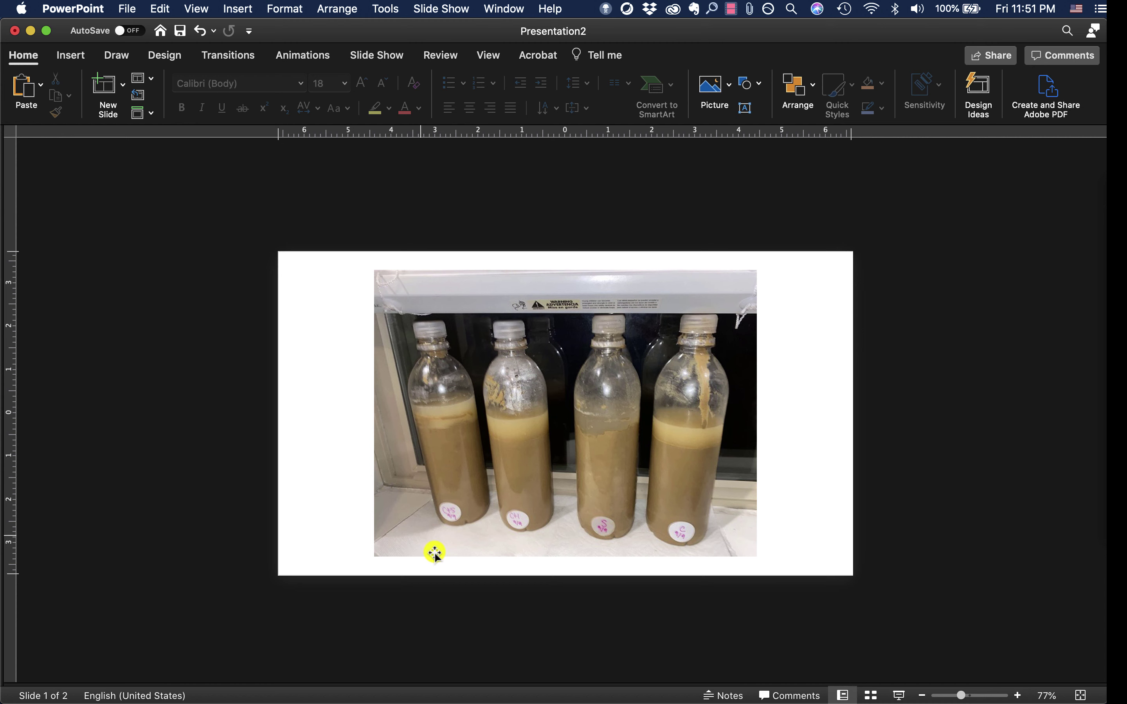
{"action": "left_click", "coordinate": [644, 415]}
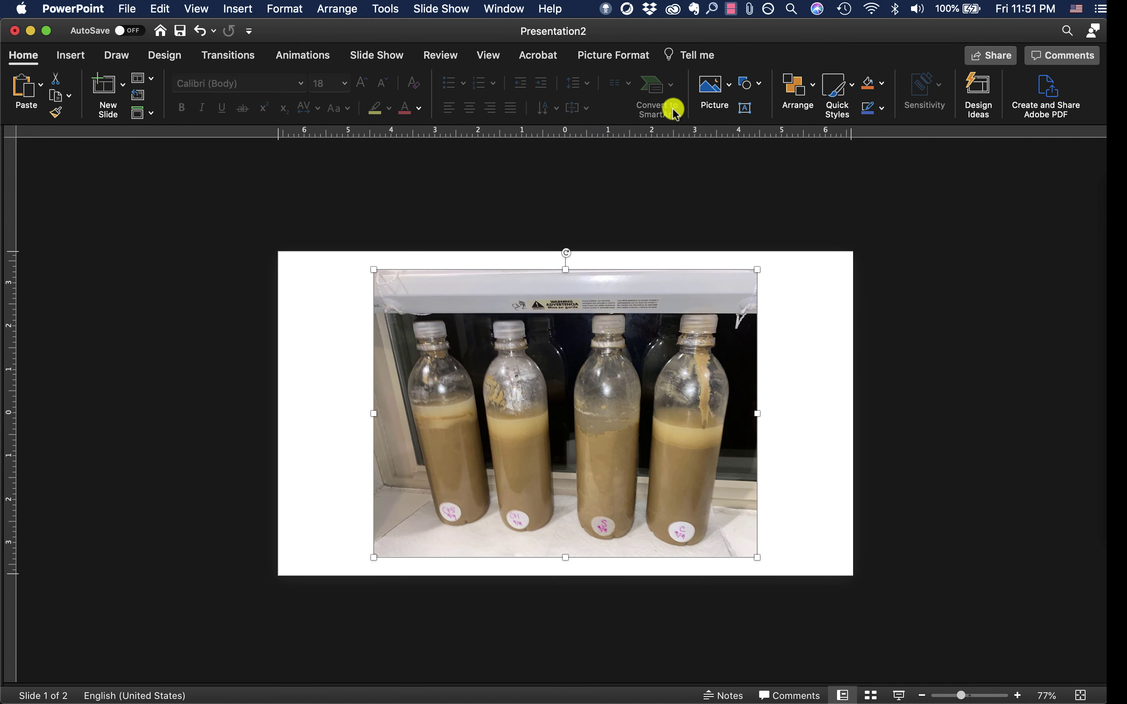
{"action": "left_click", "coordinate": [628, 59]}
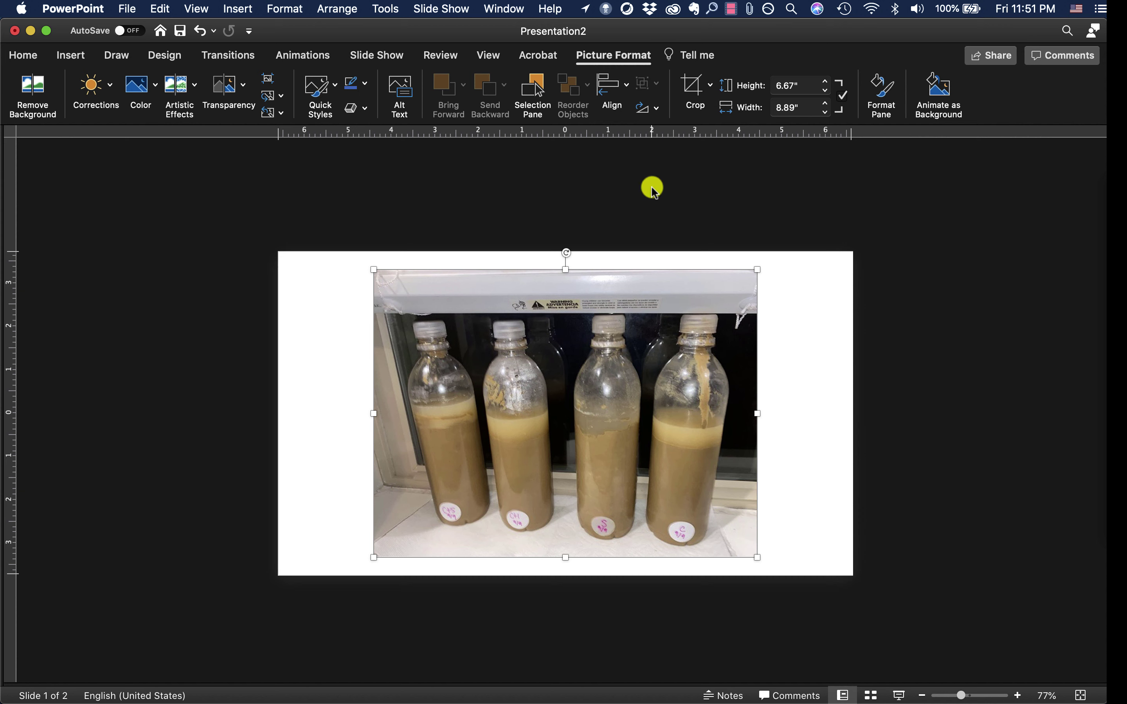
- Search Help for "crop" and choose Crop to start cropping the photo
{"action": "left_click", "coordinate": [543, 5]}
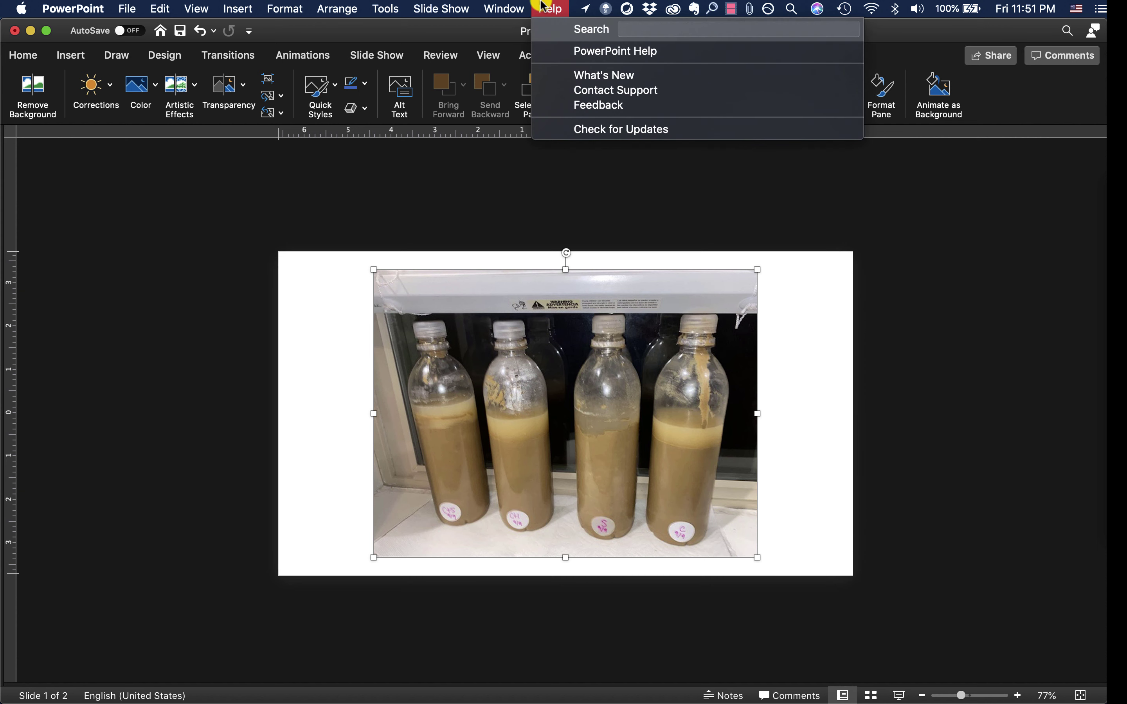
{"action": "type", "text": "picture"}
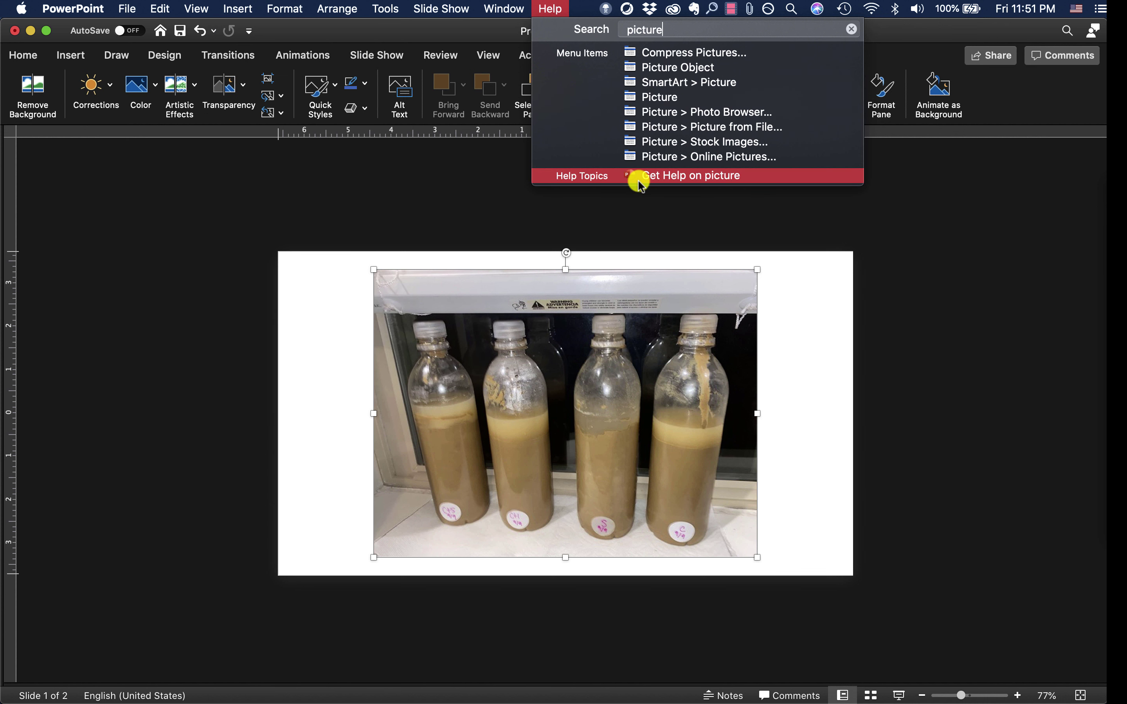
{"action": "left_click", "coordinate": [564, 6]}
{"action": "left_click", "coordinate": [564, 6]}
{"action": "type", "text": "crop"}
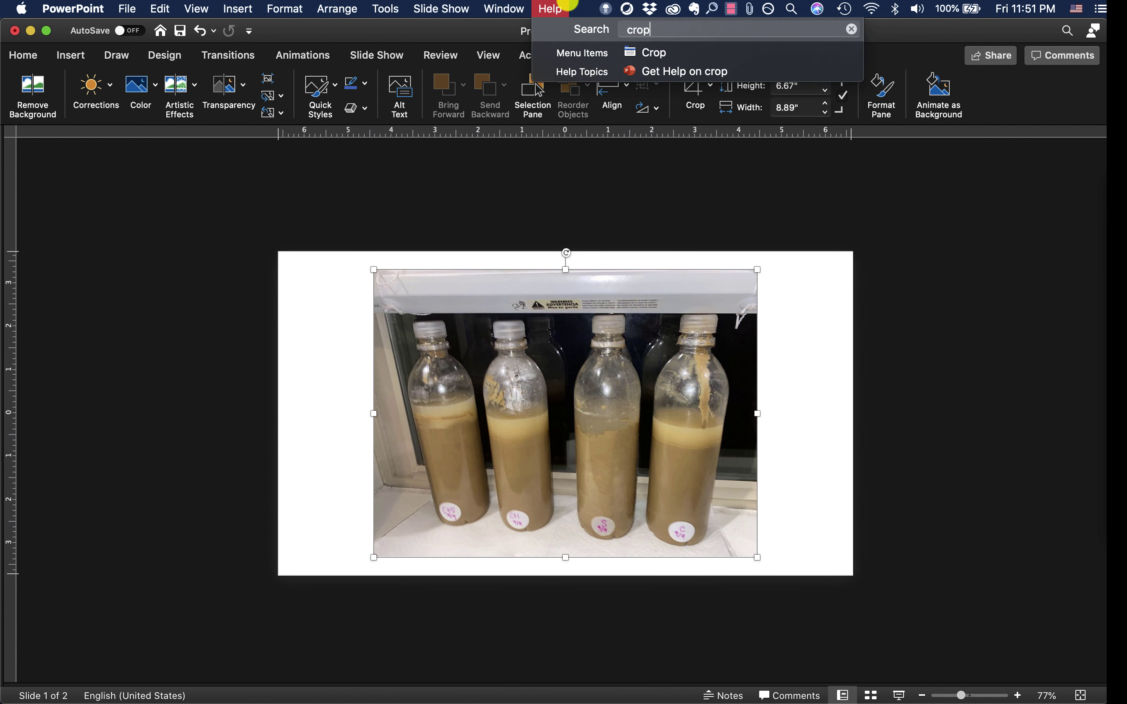
{"action": "left_click", "coordinate": [638, 52]}
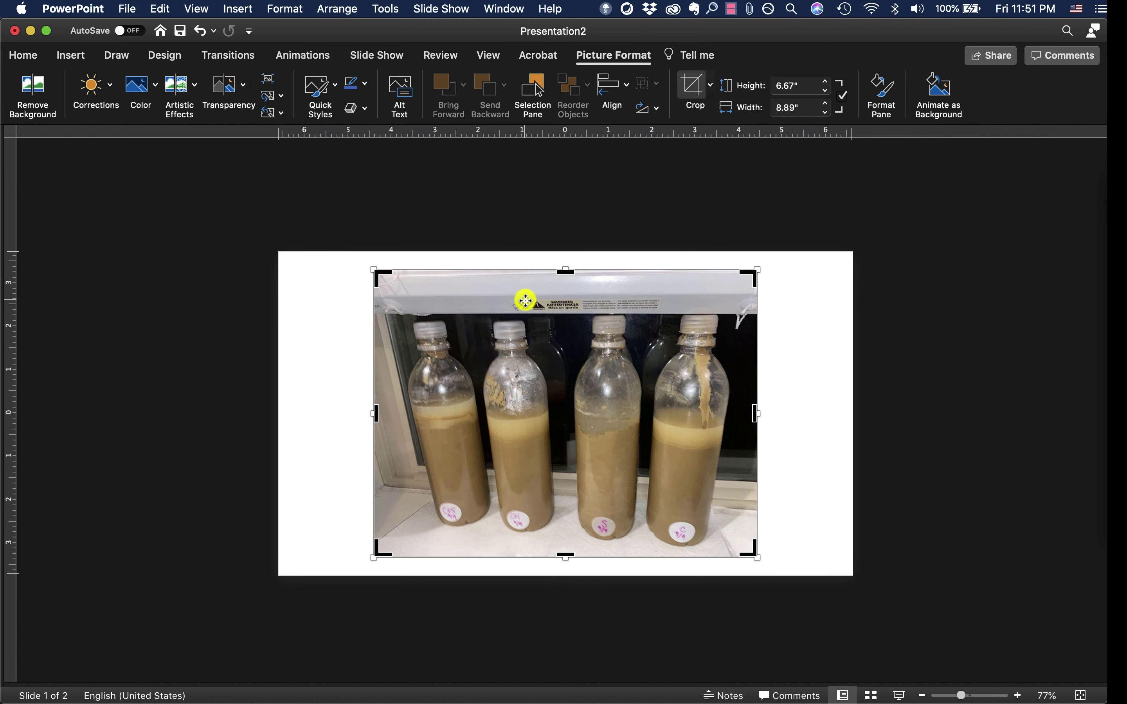
- Crop the photo down to the leftmost bottle, then reopen cropping
{"action": "left_click_drag", "start_coordinate": [376, 413], "coordinate": [397, 410]}
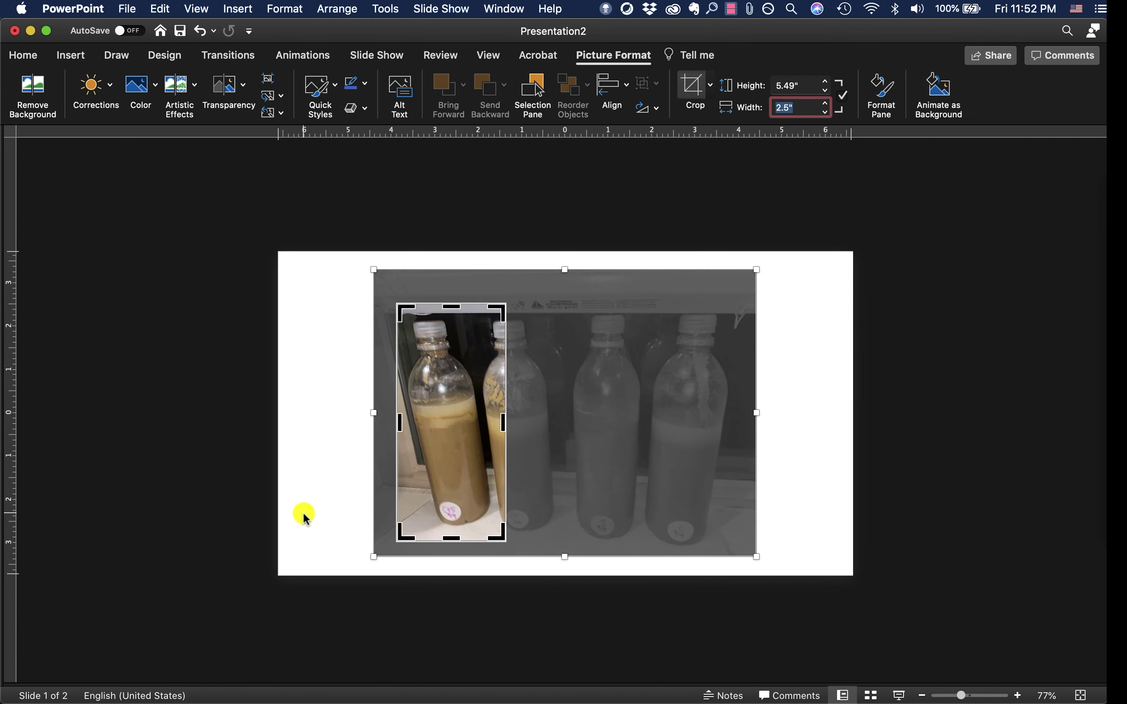
{"action": "left_click", "coordinate": [303, 517]}
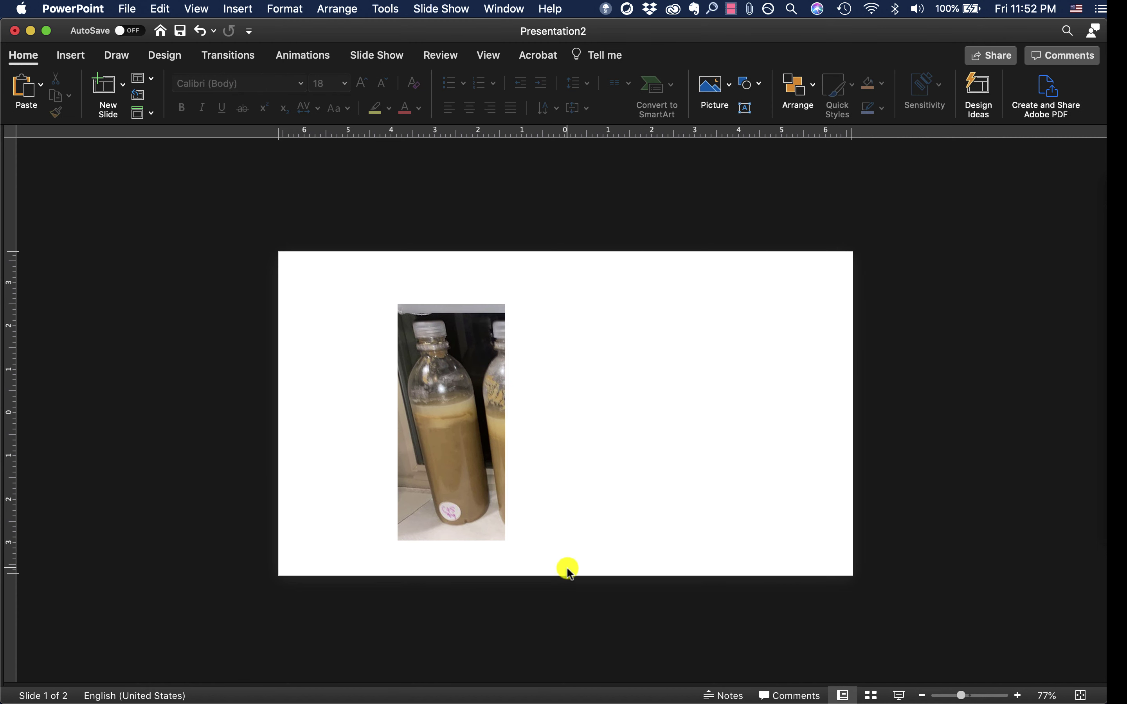
{"action": "left_click", "coordinate": [453, 410]}
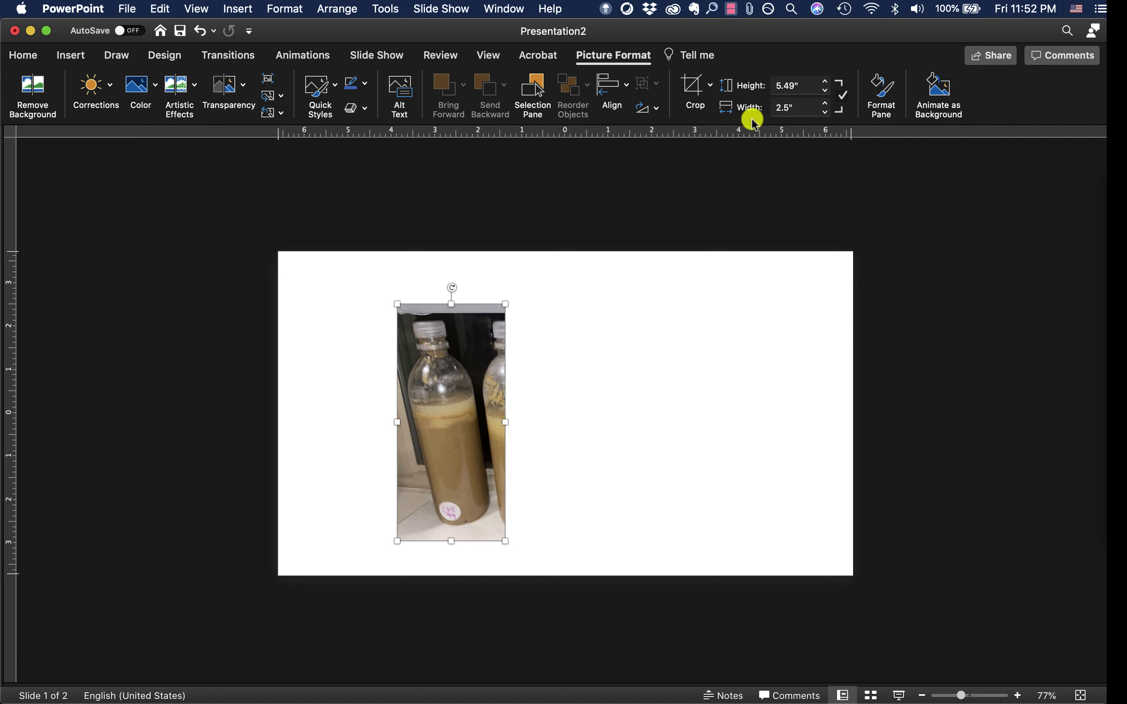
{"action": "left_click", "coordinate": [693, 88]}
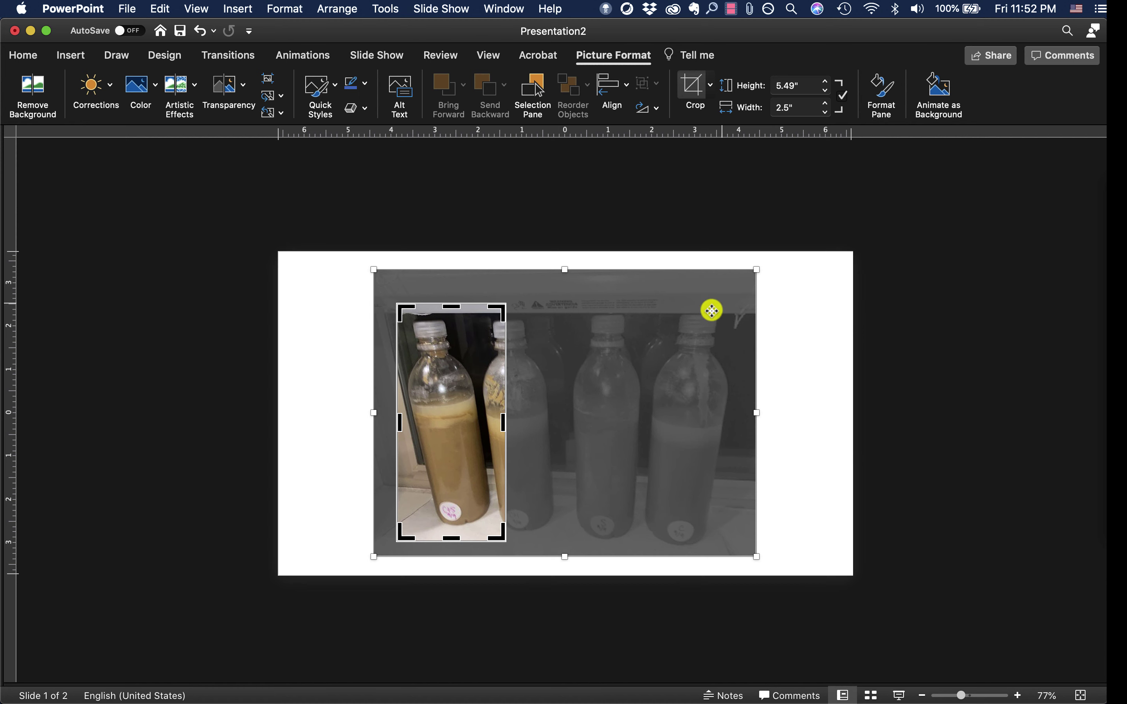
- Resize and reposition the full photo behind the crop frame to enlarge the bottle
{"action": "left_click_drag", "start_coordinate": [758, 272], "coordinate": [716, 300]}
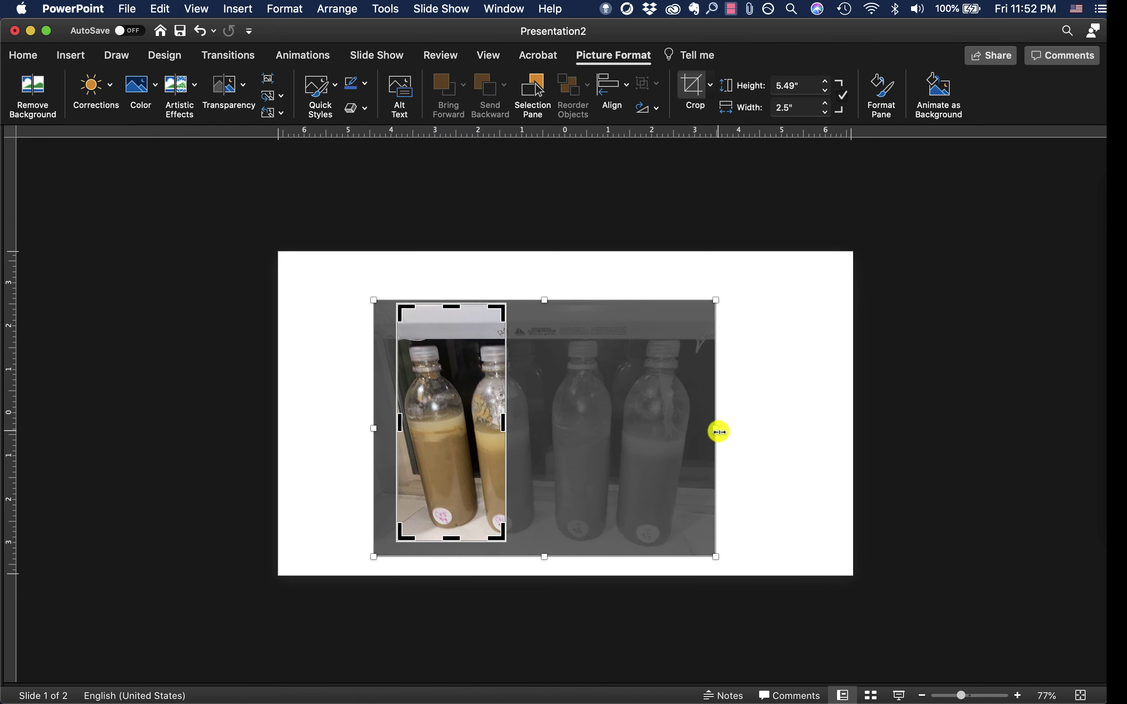
{"action": "left_click_drag", "start_coordinate": [717, 427], "coordinate": [673, 410]}
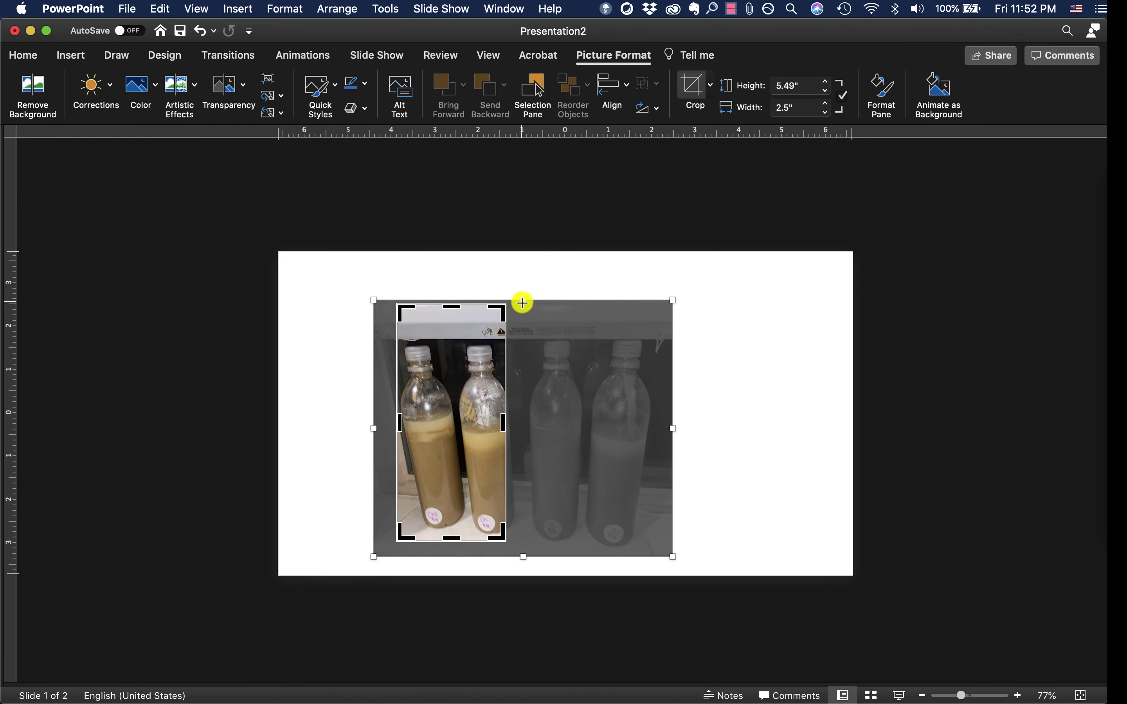
{"action": "left_click_drag", "start_coordinate": [521, 304], "coordinate": [563, 210]}
{"action": "key", "text": "super+z"}
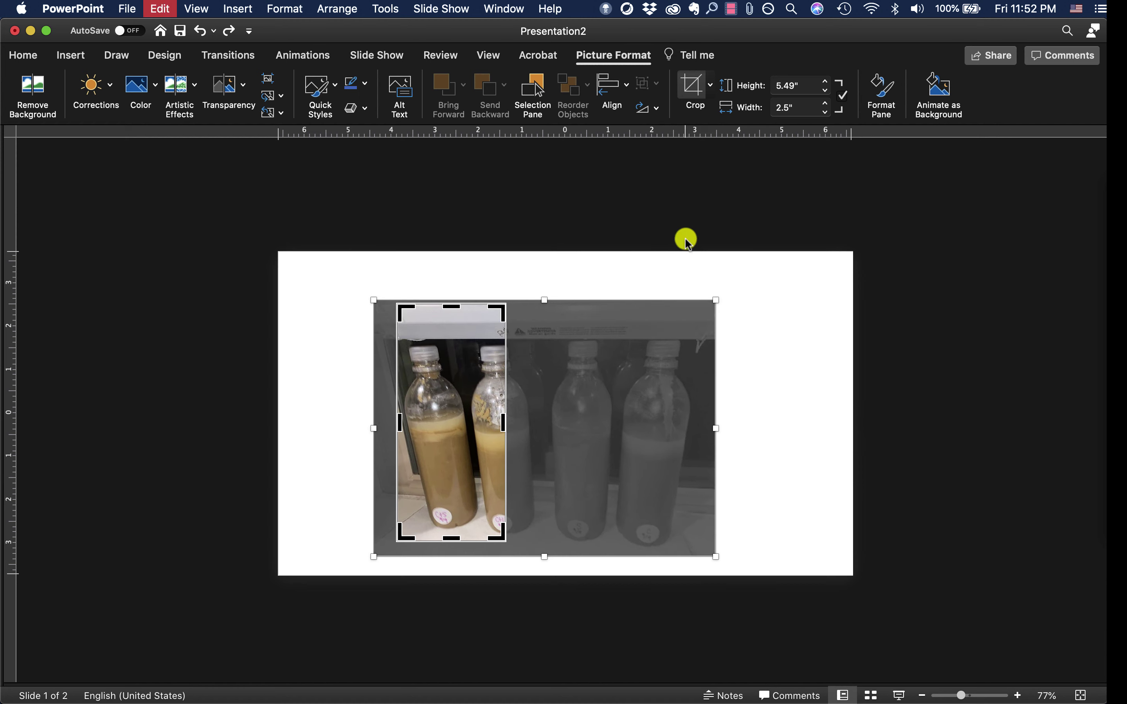
{"action": "left_click_drag", "start_coordinate": [721, 302], "coordinate": [982, 176]}
{"action": "left_click_drag", "start_coordinate": [919, 282], "coordinate": [875, 311]}
{"action": "left_click_drag", "start_coordinate": [938, 614], "coordinate": [895, 565]}
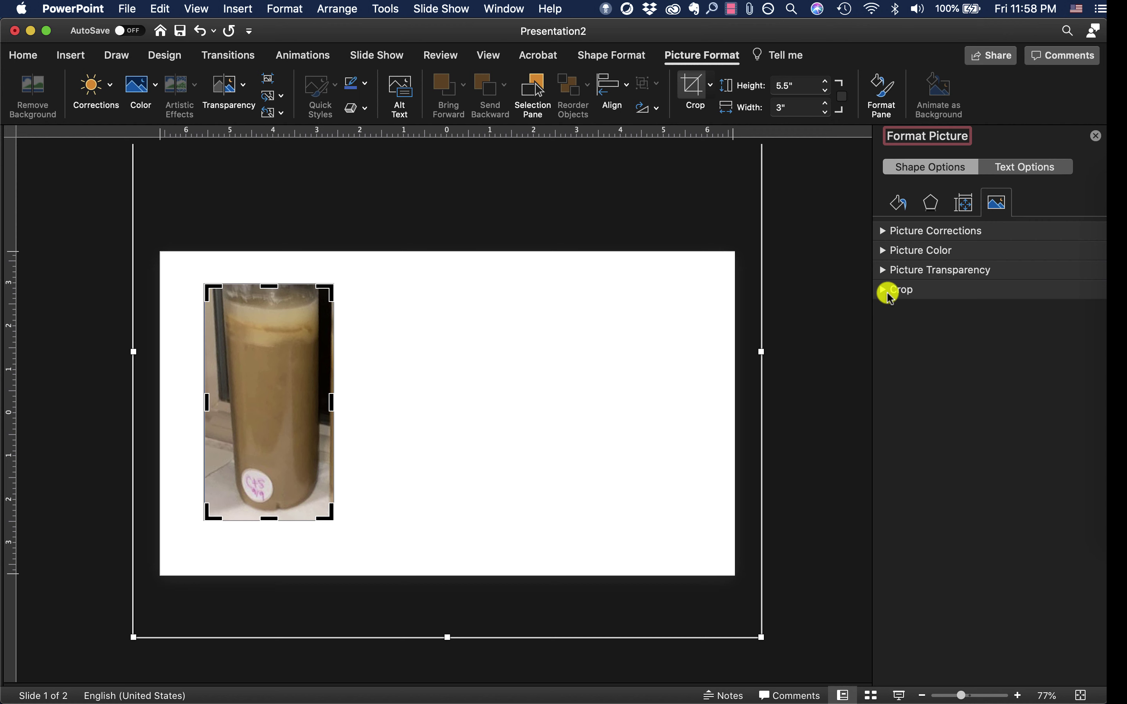
- Set crop Offset X to 4.2" and Offset Y to -1.11" in Format Picture, then apply
{"action": "left_click", "coordinate": [884, 291]}
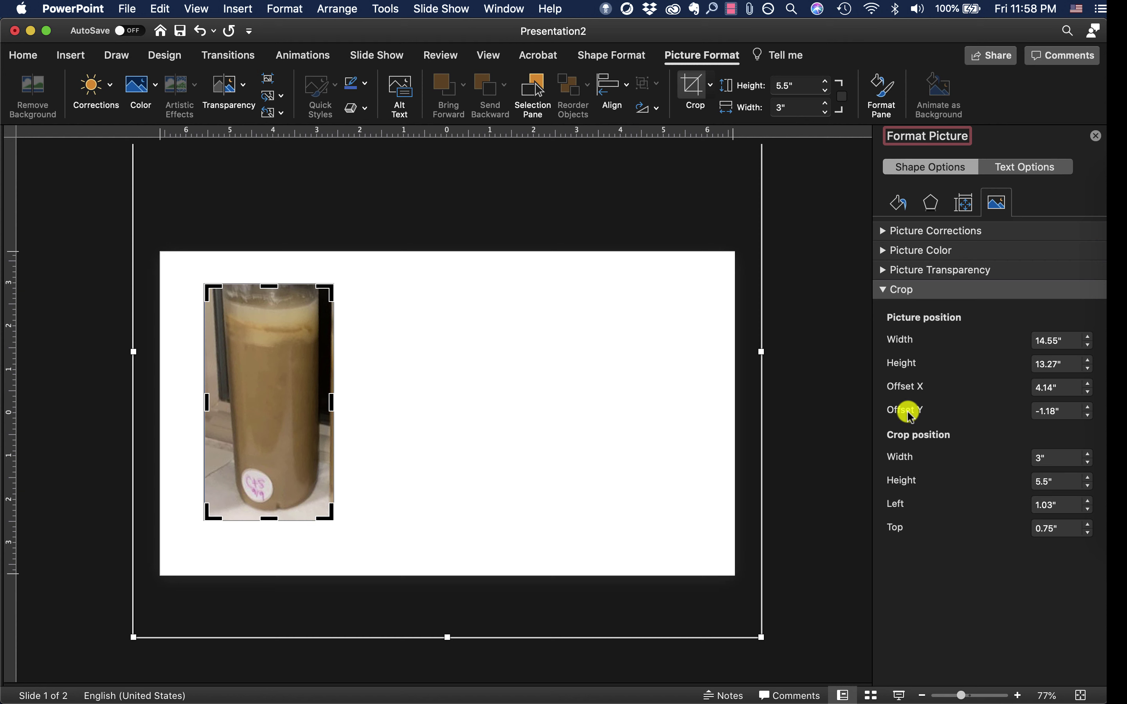
{"action": "left_click", "coordinate": [1090, 390]}
{"action": "left_click", "coordinate": [1092, 396]}
{"action": "left_click", "coordinate": [1092, 396]}
{"action": "left_click", "coordinate": [1089, 386]}
{"action": "left_click", "coordinate": [1090, 387]}
{"action": "left_click", "coordinate": [1090, 386]}
{"action": "left_click", "coordinate": [1087, 414]}
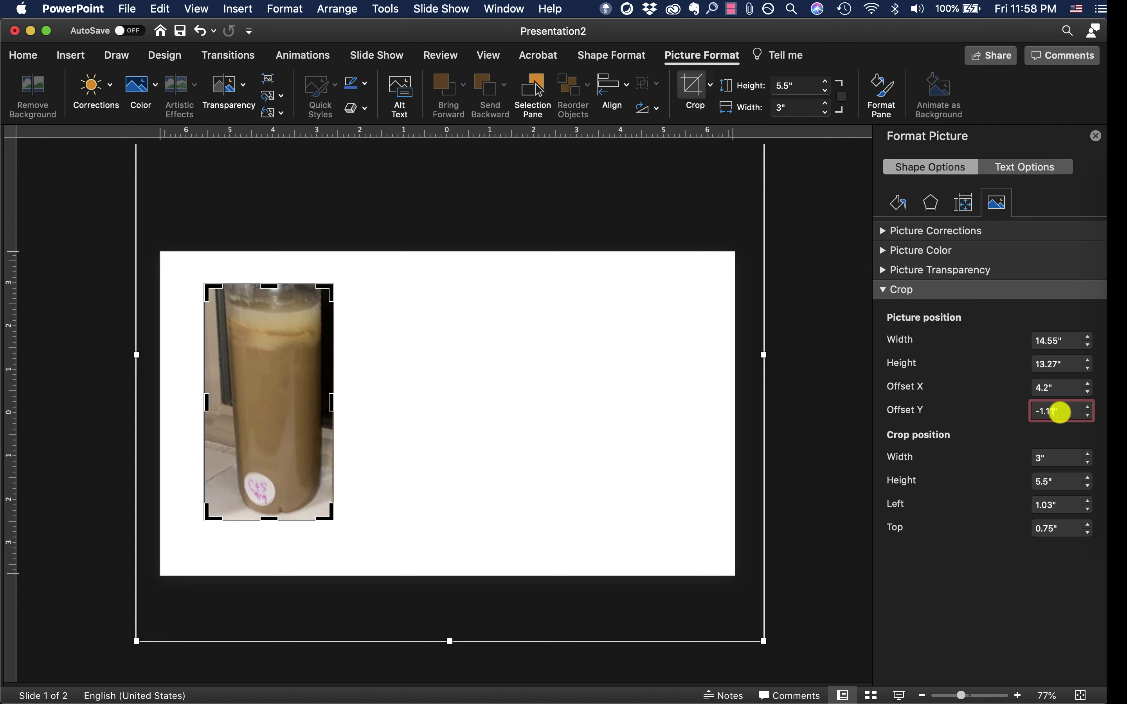
{"action": "type", "text": "-1.11"}
{"action": "left_click", "coordinate": [800, 417]}
- Recrop the bottle picture, shifting and shrinking the photo behind the frame
{"action": "left_click", "coordinate": [1095, 136]}
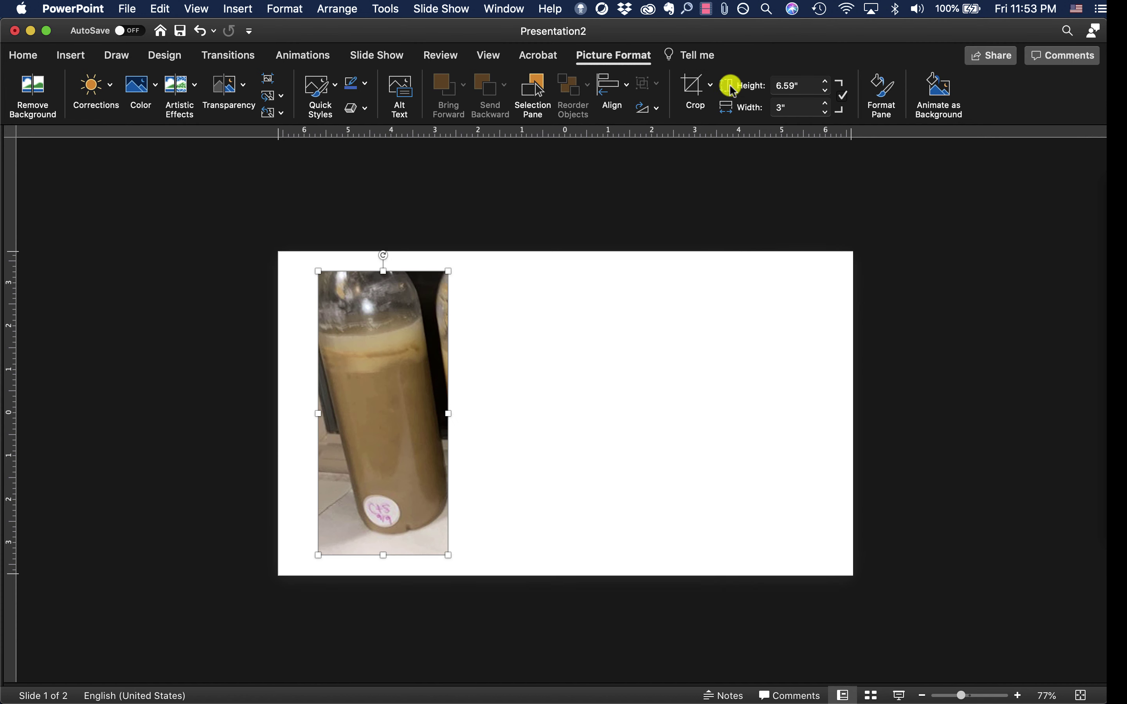
{"action": "left_click", "coordinate": [694, 85]}
{"action": "left_click_drag", "start_coordinate": [490, 377], "coordinate": [506, 391]}
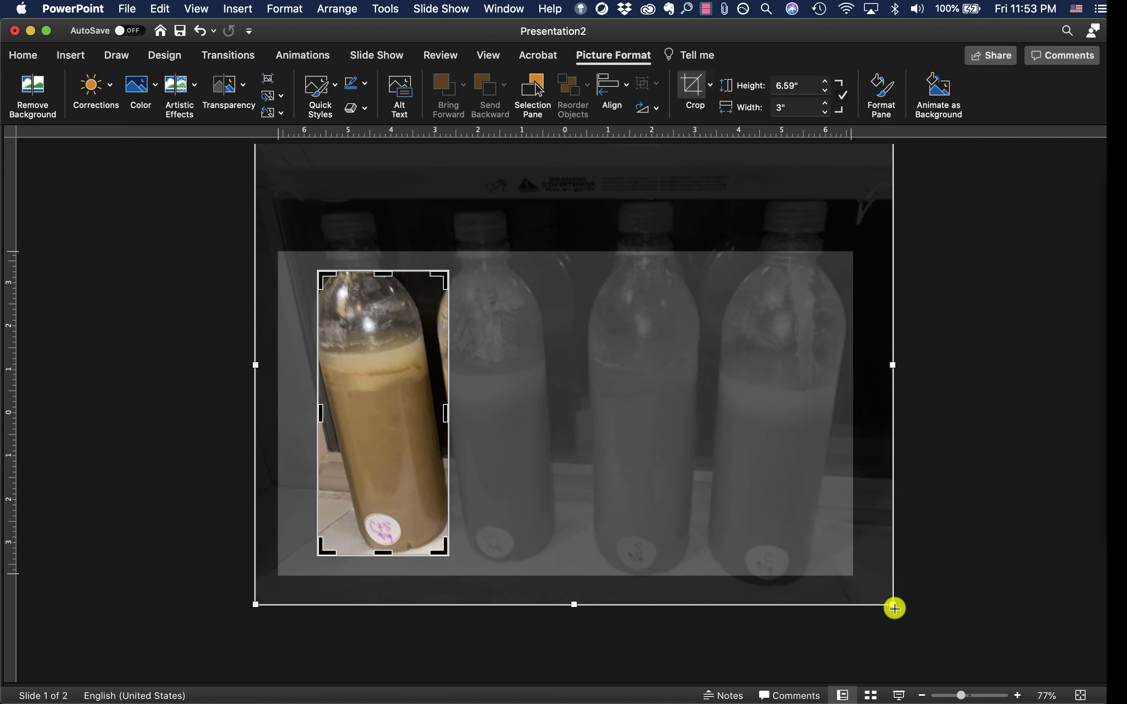
{"action": "left_click_drag", "start_coordinate": [894, 609], "coordinate": [852, 576]}
{"action": "left_click_drag", "start_coordinate": [799, 532], "coordinate": [810, 556]}
{"action": "left_click", "coordinate": [870, 529]}
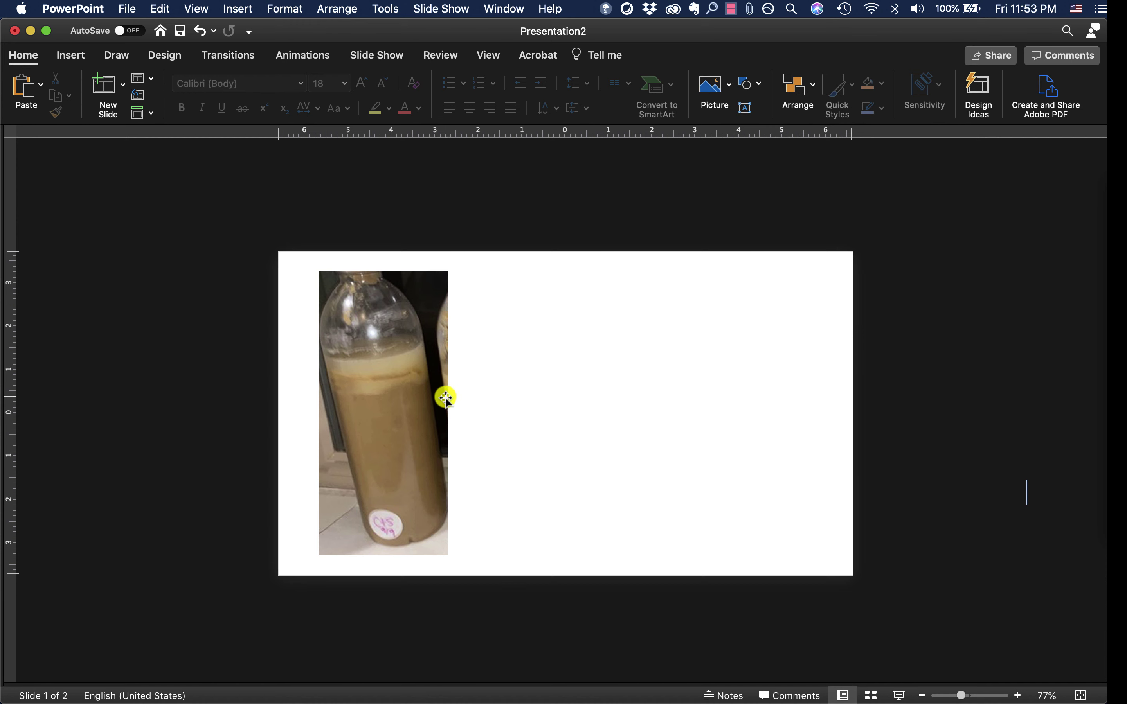
- Save the picture as PNG file Picture1.png on the Desktop
{"action": "left_click", "coordinate": [422, 394]}
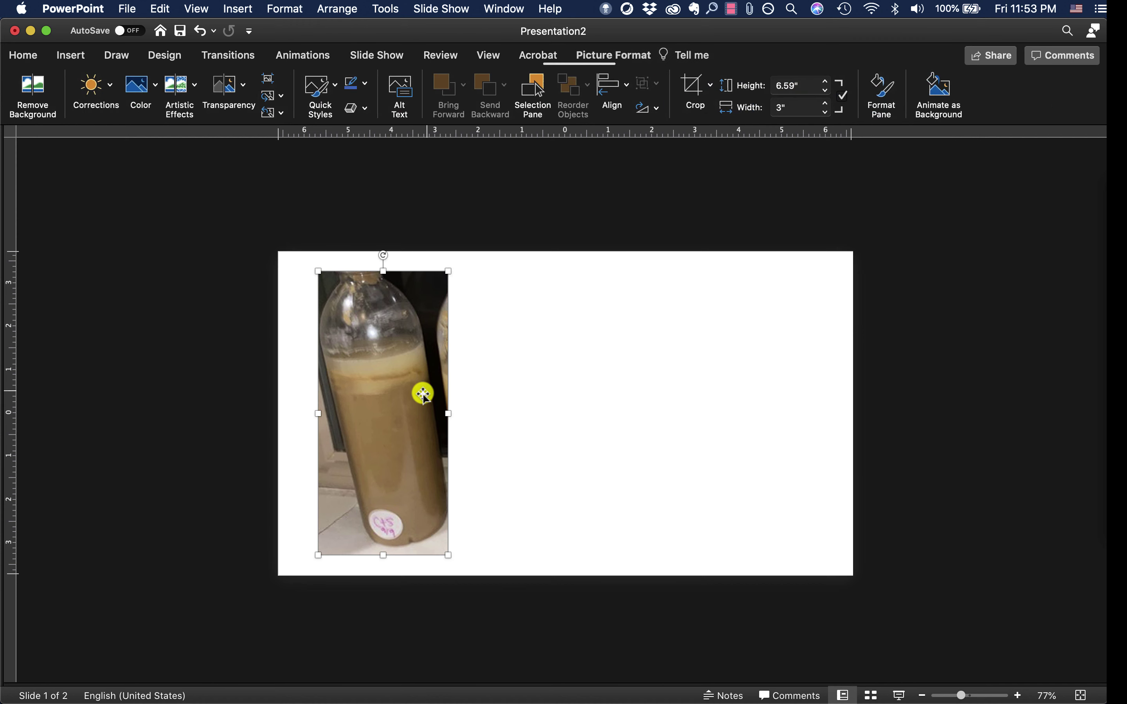
{"action": "right_click", "coordinate": [399, 386]}
{"action": "left_click", "coordinate": [459, 521]}
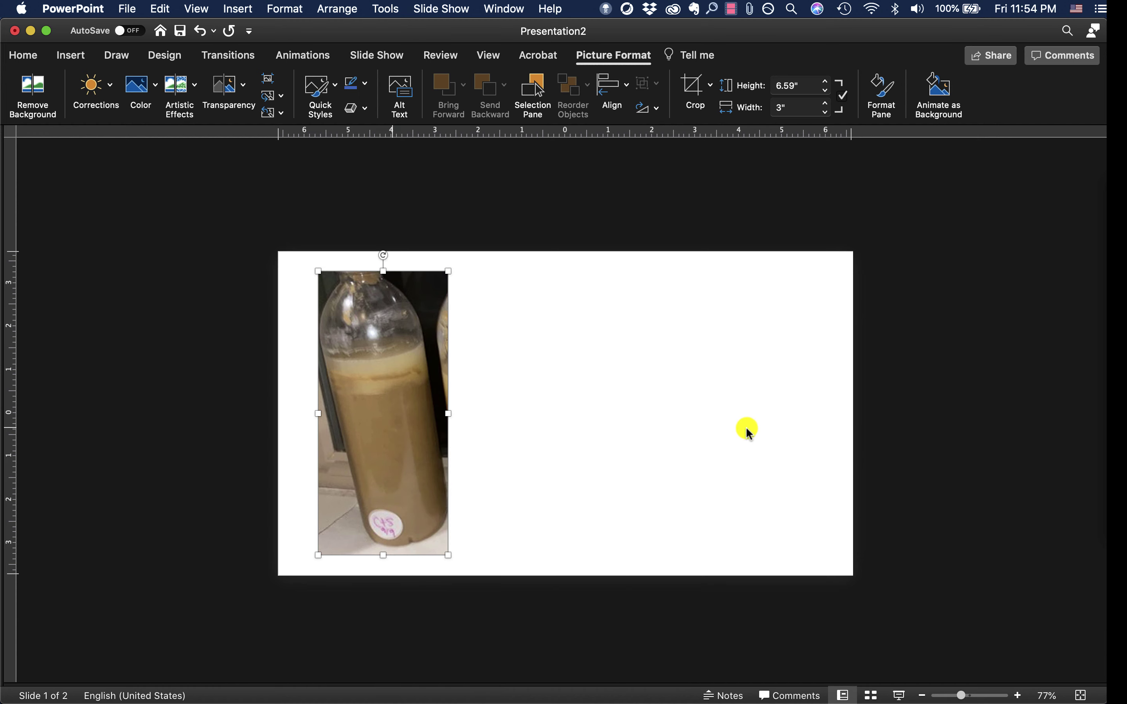
{"action": "left_click", "coordinate": [217, 385]}
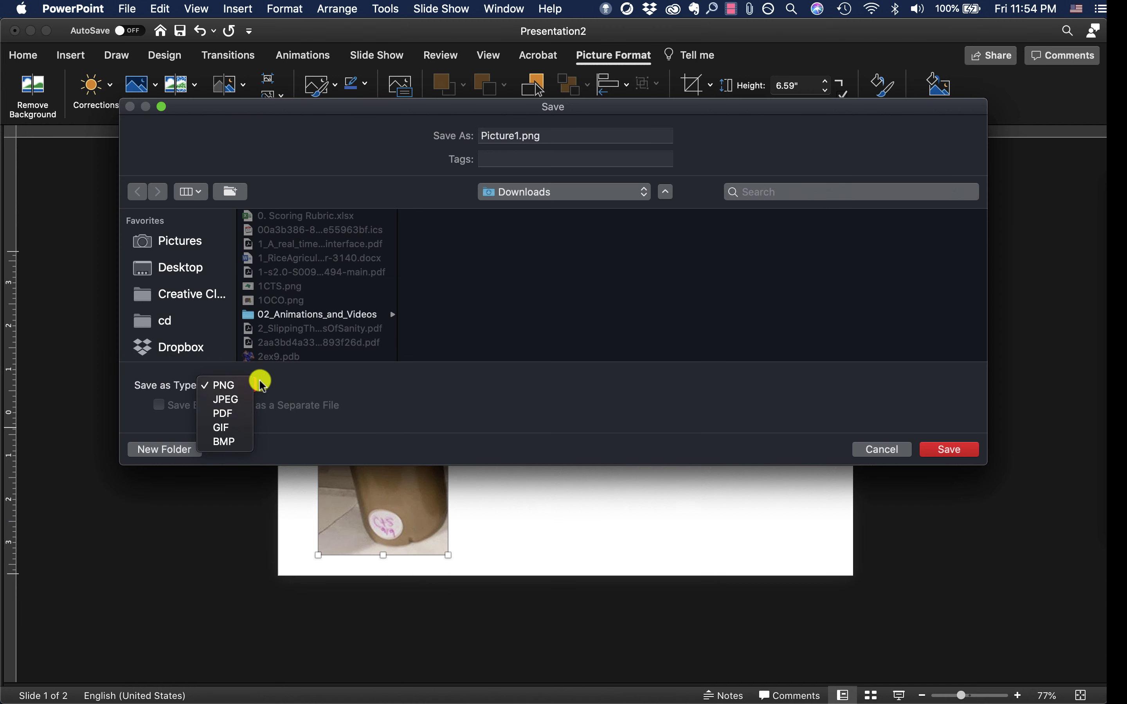
{"action": "left_click", "coordinate": [419, 405]}
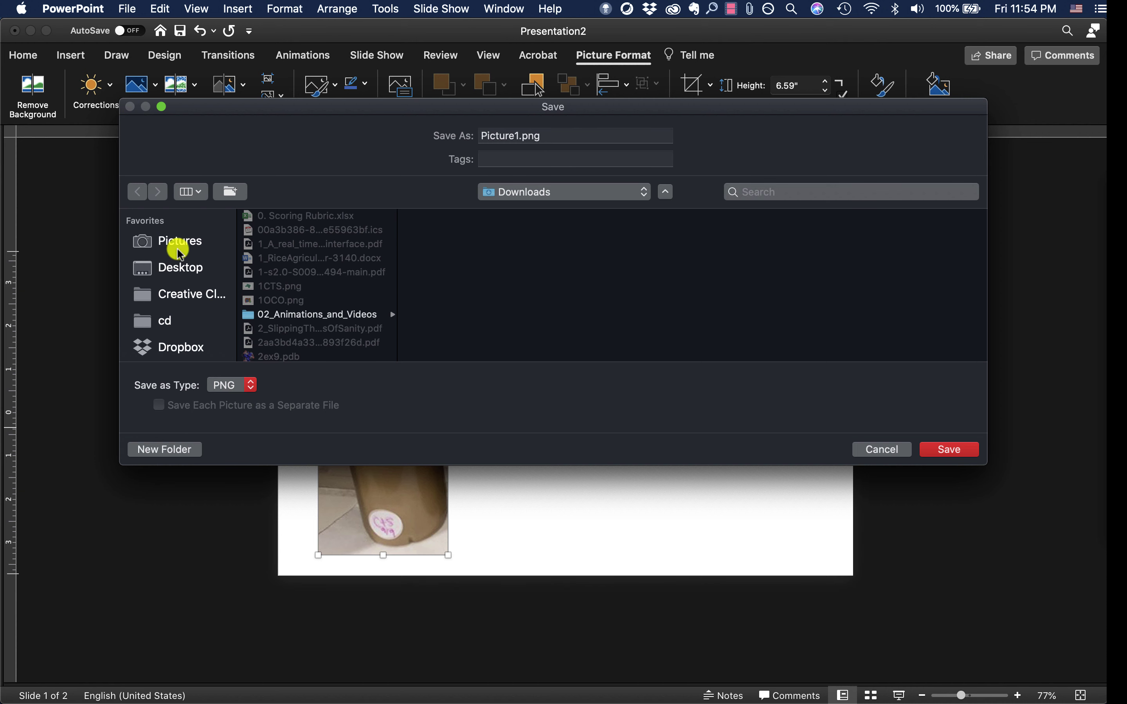
{"action": "left_click", "coordinate": [181, 266]}
{"action": "left_click", "coordinate": [950, 450]}
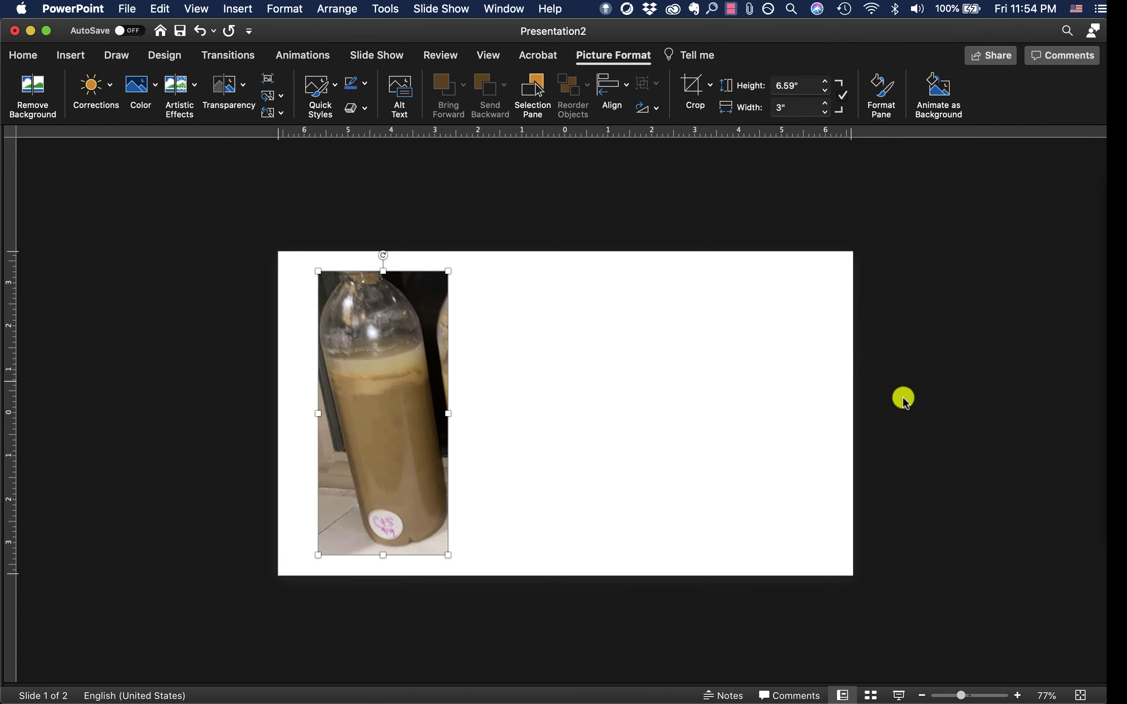
- Open Picture1.png from the desktop in Preview, then reselect the bottle picture
{"action": "key", "text": "ctrl+Right"}
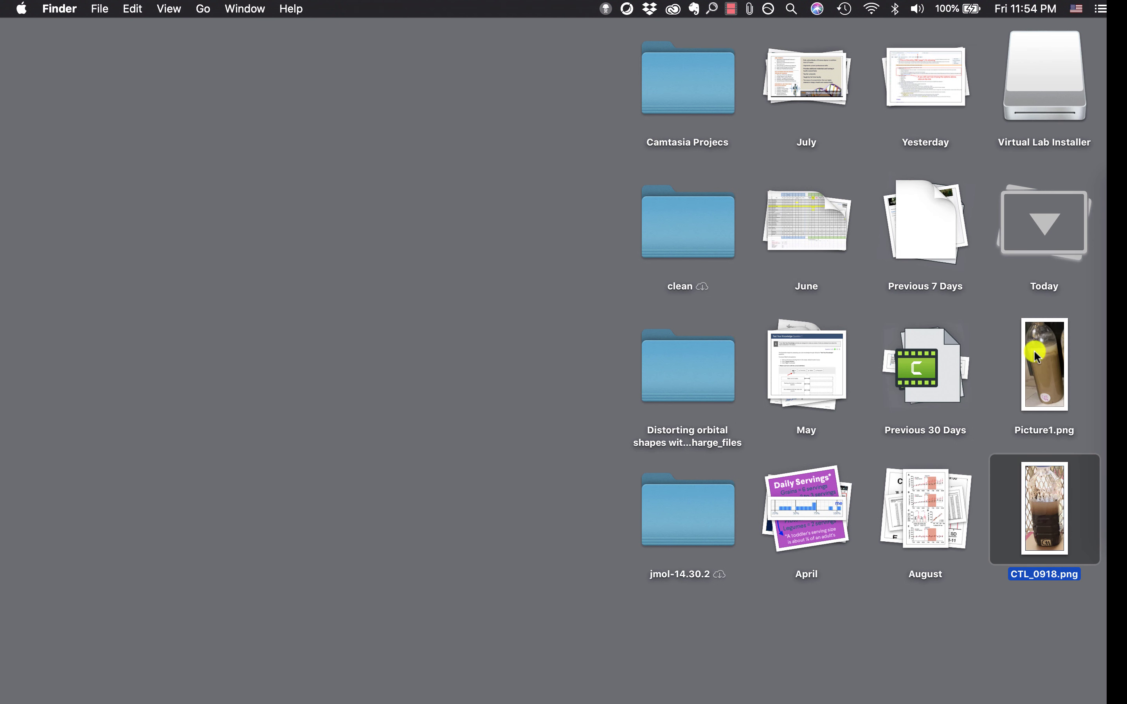
{"action": "double_click", "coordinate": [1038, 358]}
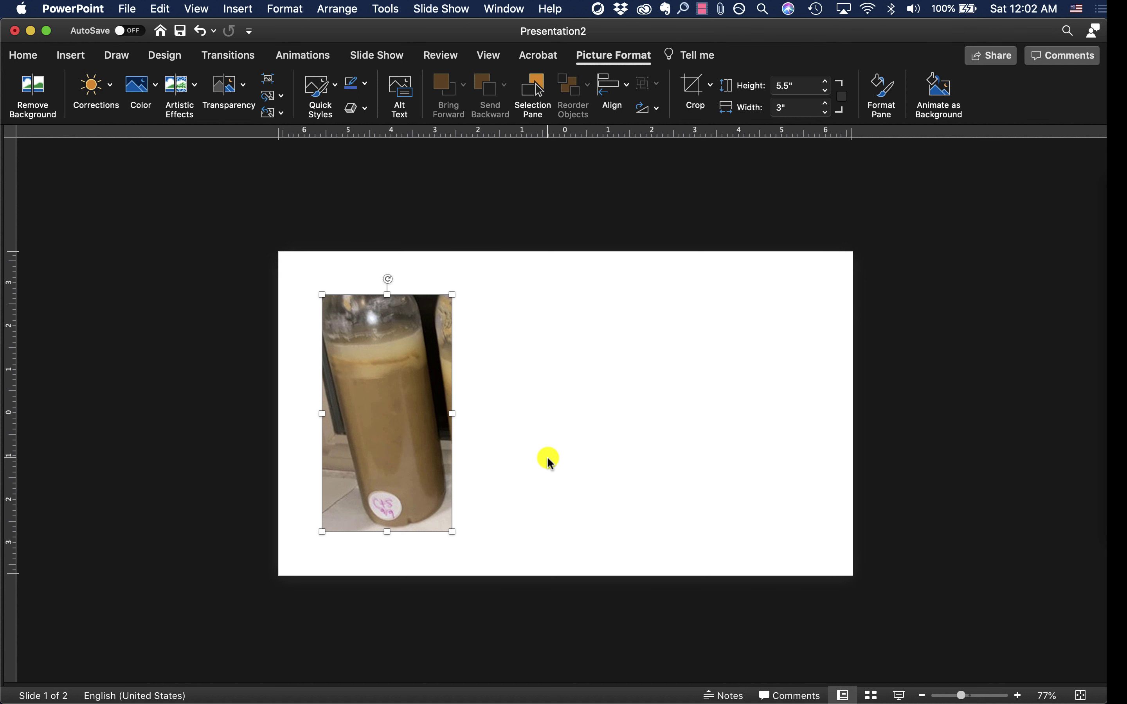
{"action": "left_click", "coordinate": [546, 457]}
{"action": "left_click", "coordinate": [407, 421]}
- Shift the photo behind the crop so another bottle fills the frame, then reselect it
{"action": "left_click", "coordinate": [696, 88]}
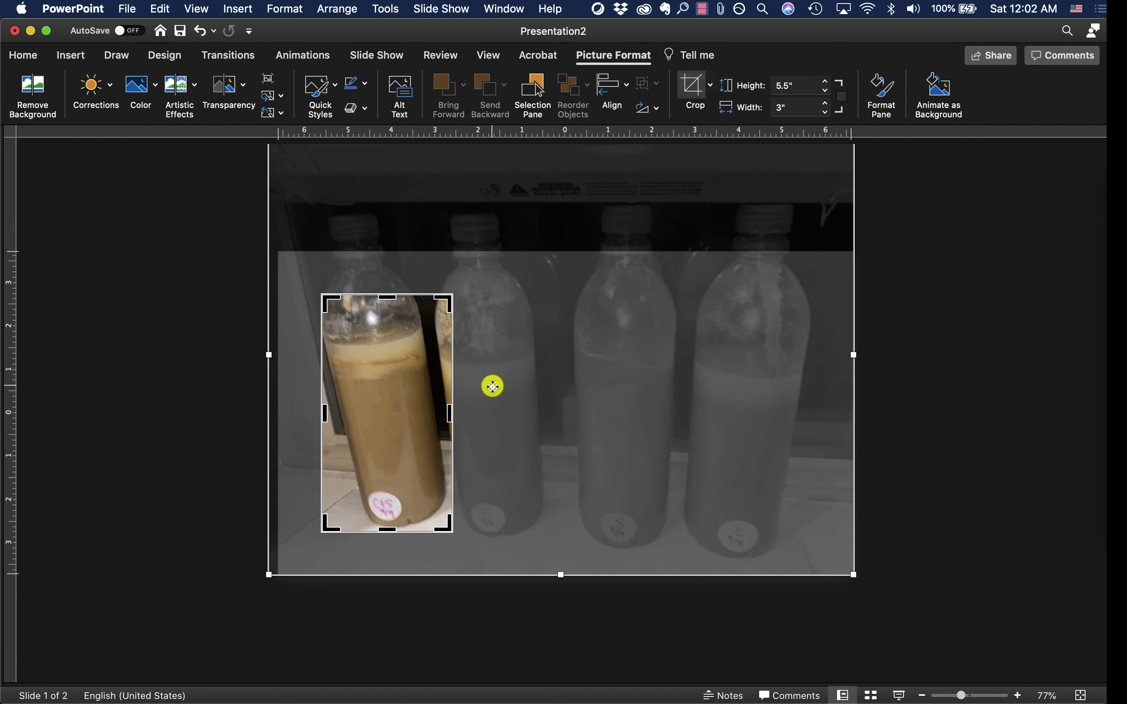
{"action": "mouse_move", "coordinate": [506, 390]}
{"action": "left_mouse_down"}
{"action": "mouse_move", "coordinate": [599, 405]}
{"action": "mouse_move", "coordinate": [506, 404]}
{"action": "left_mouse_up"}
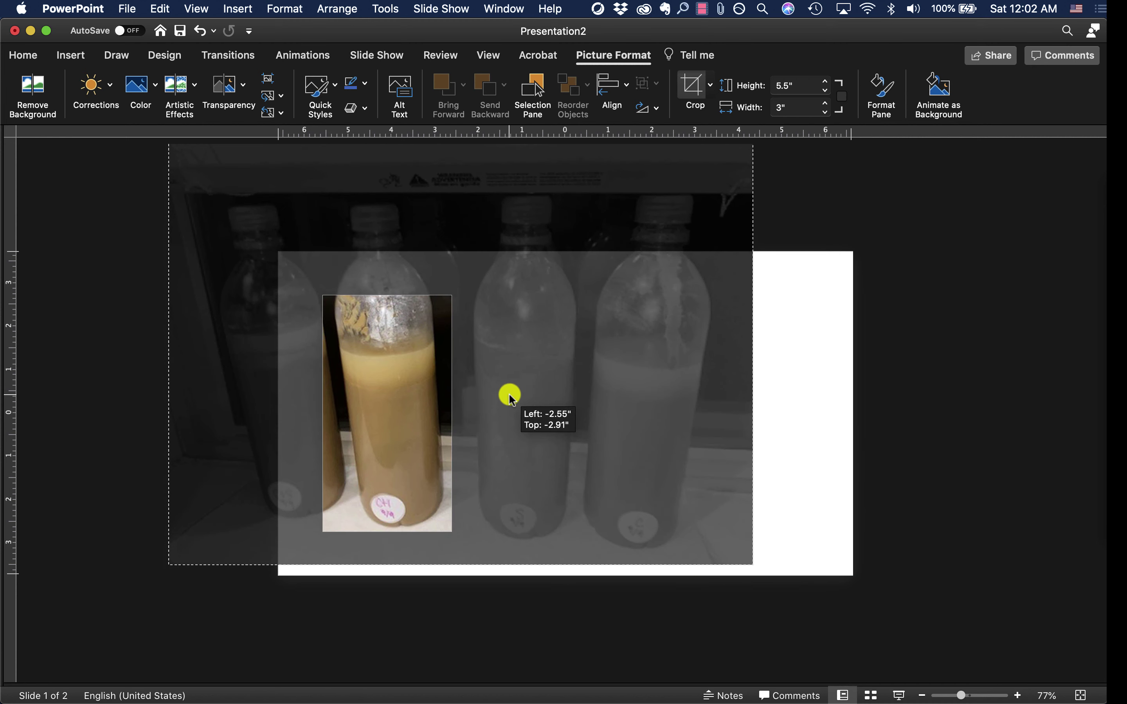
{"action": "left_click", "coordinate": [862, 506]}
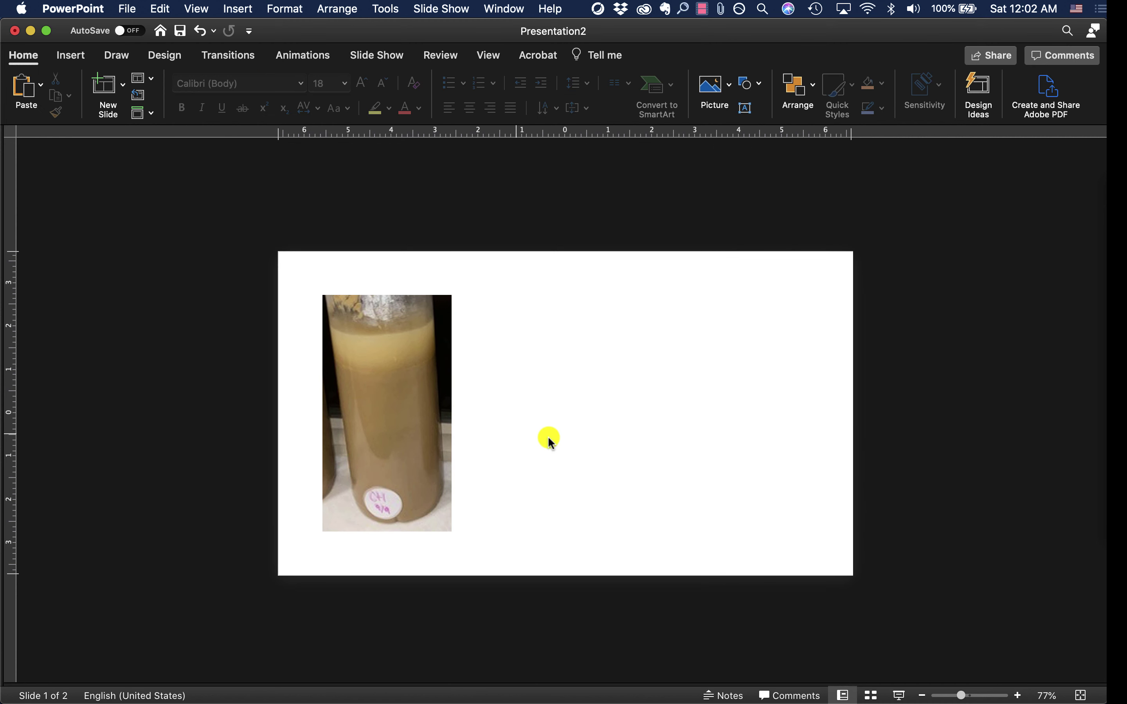
{"action": "left_click", "coordinate": [409, 413]}
{"action": "right_click", "coordinate": [409, 413]}
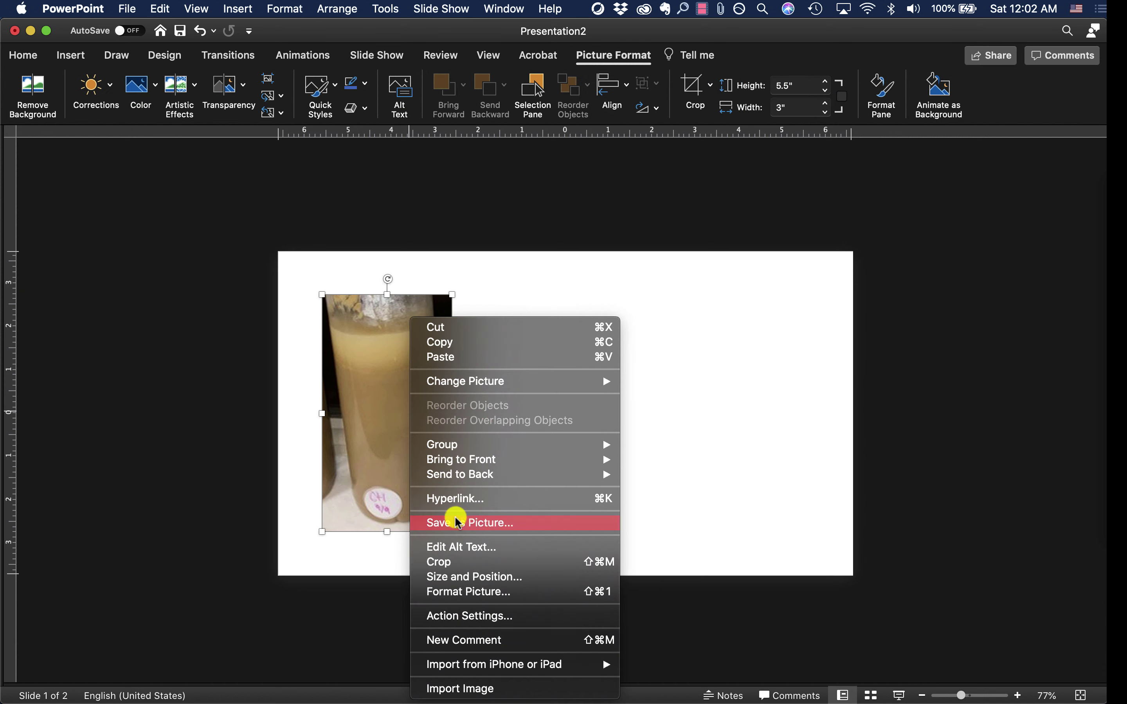
{"action": "left_click", "coordinate": [386, 397]}
{"action": "left_click", "coordinate": [521, 445]}
{"action": "left_click", "coordinate": [415, 410]}
- Recrop, moving and shrinking the full photo to center the next bottle in the 3" by 5.5" frame
{"action": "left_click", "coordinate": [695, 89]}
{"action": "left_click_drag", "start_coordinate": [681, 513], "coordinate": [540, 504]}
{"action": "left_click_drag", "start_coordinate": [644, 554], "coordinate": [563, 511]}
{"action": "left_click_drag", "start_coordinate": [516, 188], "coordinate": [551, 252]}
- Apply the crop, readjust it, and save the picture as a separate image
{"action": "left_click", "coordinate": [709, 337]}
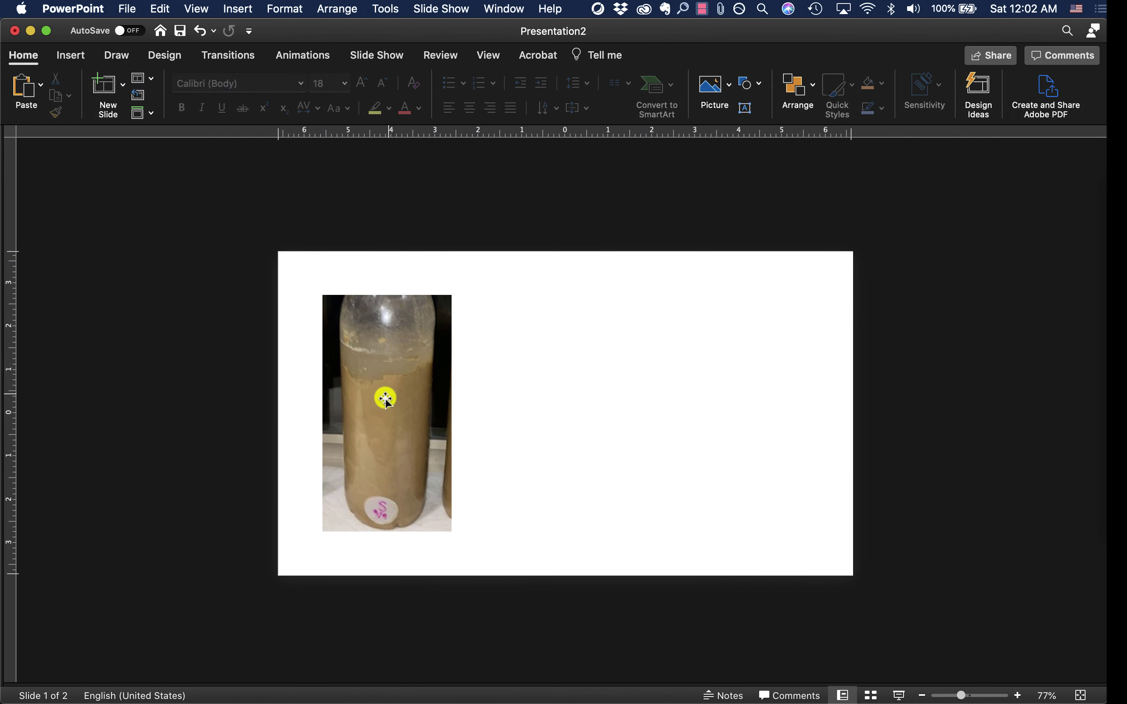
{"action": "right_click", "coordinate": [429, 461]}
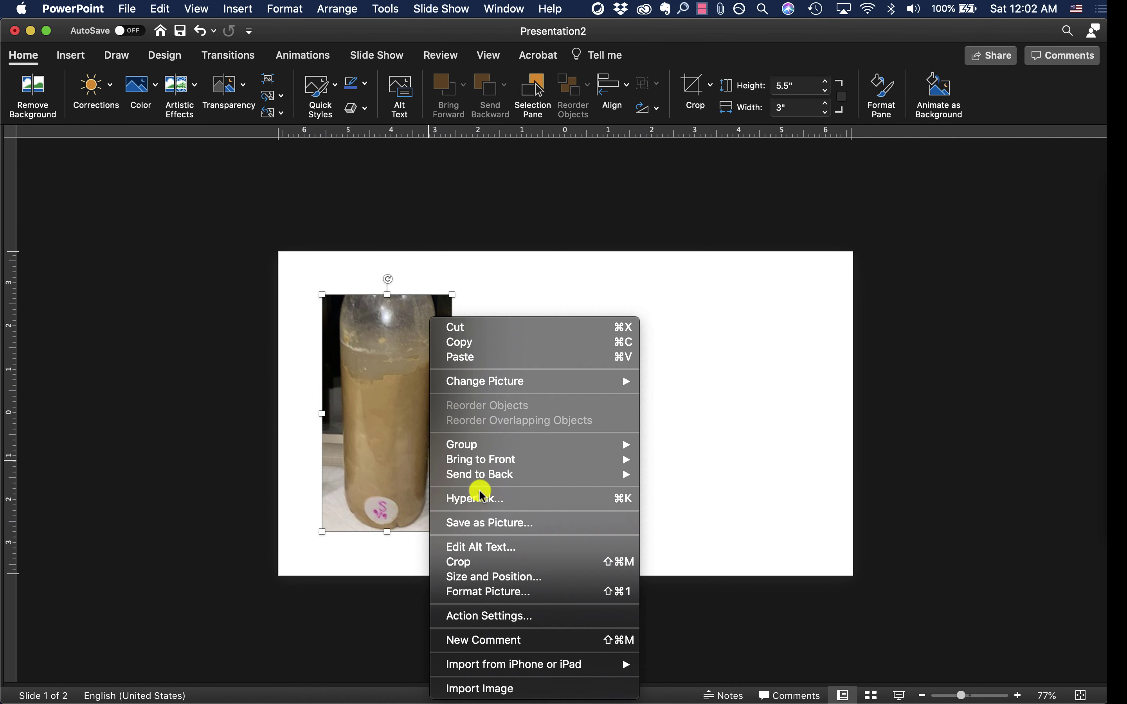
{"action": "left_click", "coordinate": [709, 470]}
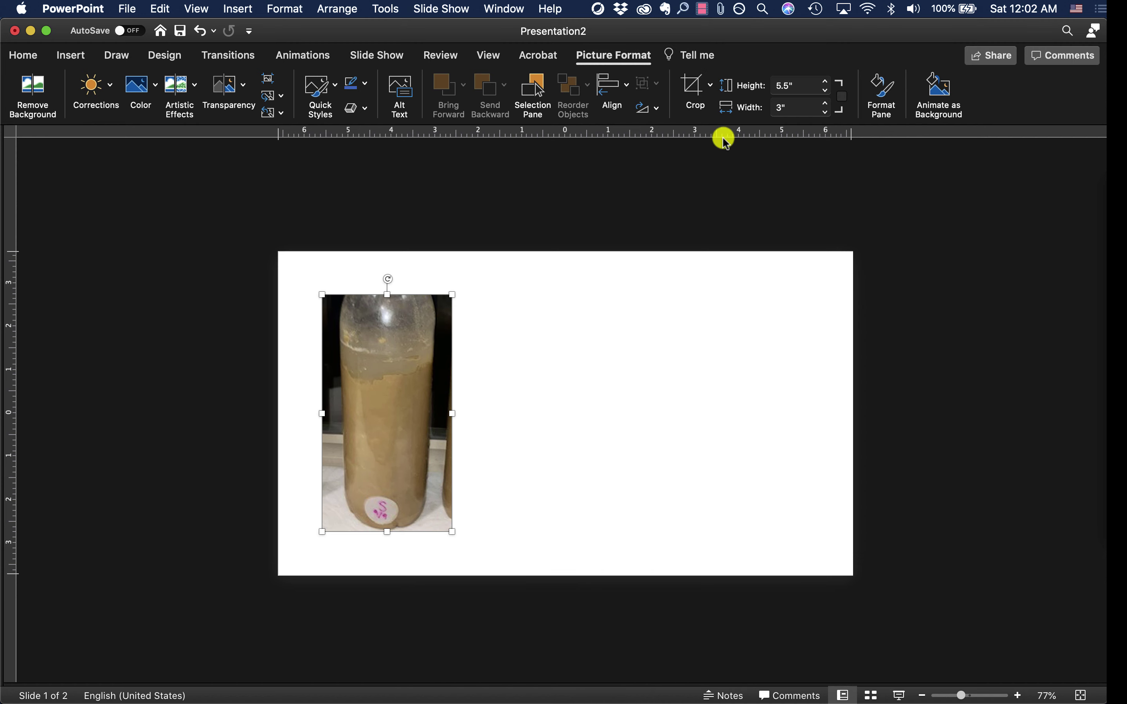
{"action": "left_click", "coordinate": [694, 86]}
{"action": "left_click_drag", "start_coordinate": [531, 356], "coordinate": [478, 337]}
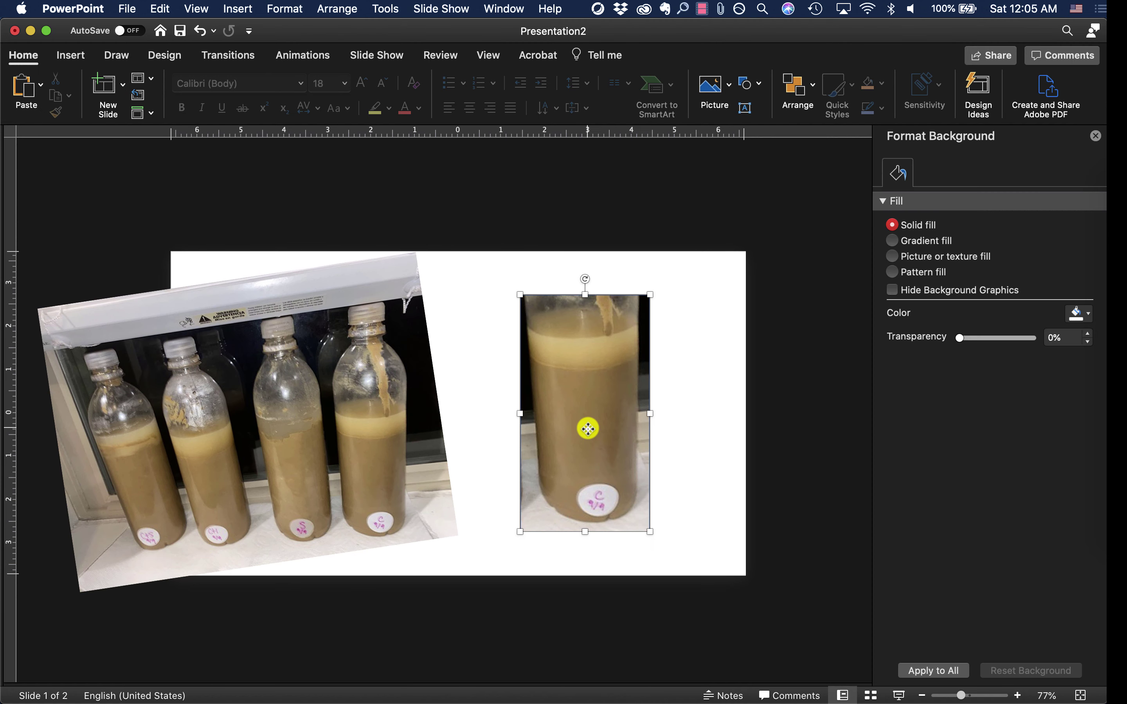
{"action": "right_click", "coordinate": [587, 429]}
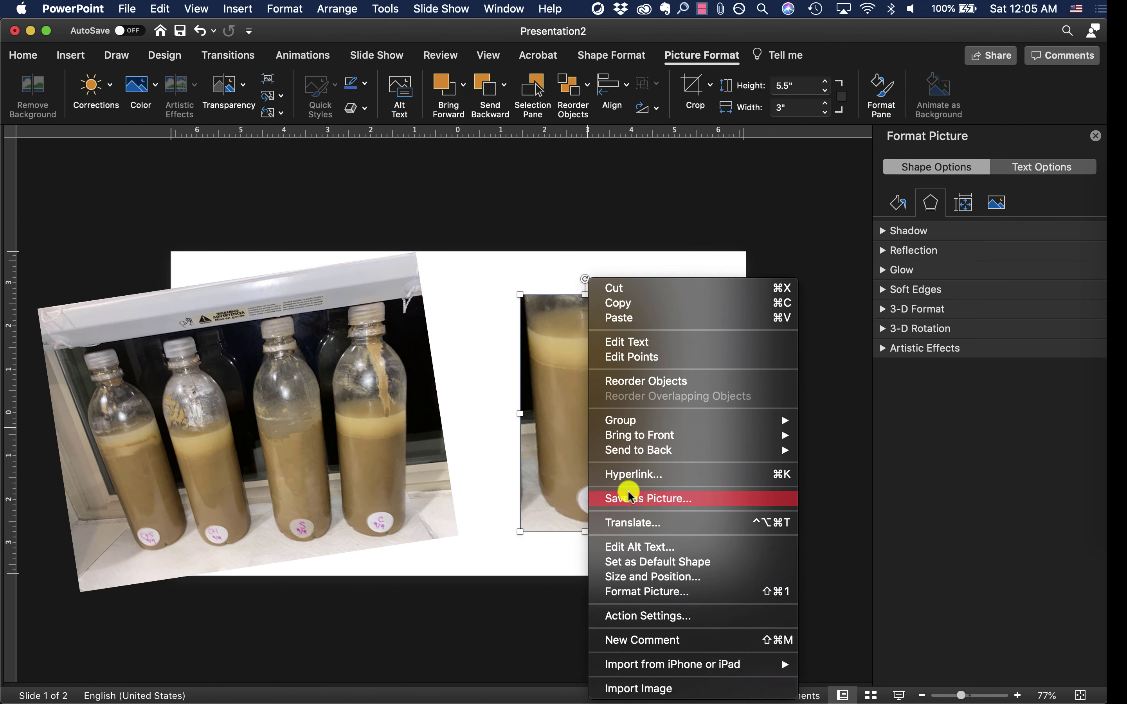
{"action": "left_click", "coordinate": [541, 369]}
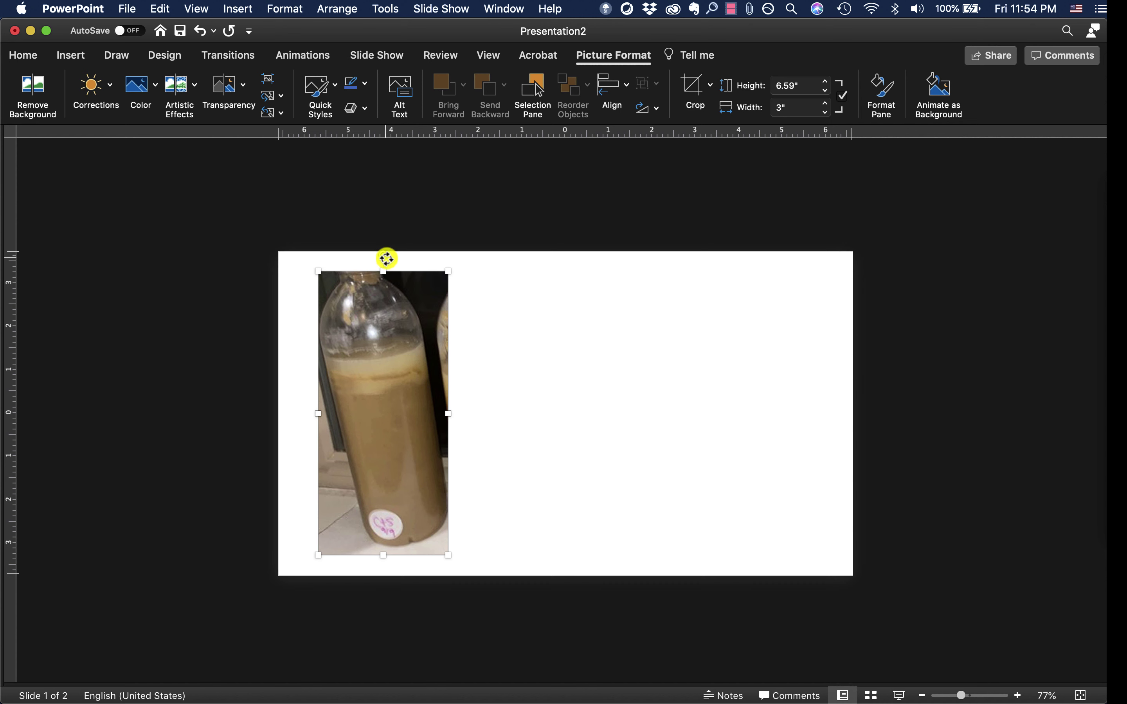
- Rotate the picture about 9° so the bottle stands upright, then reapply the crop
{"action": "left_click_drag", "start_coordinate": [383, 255], "coordinate": [420, 253]}
{"action": "left_click", "coordinate": [691, 85]}
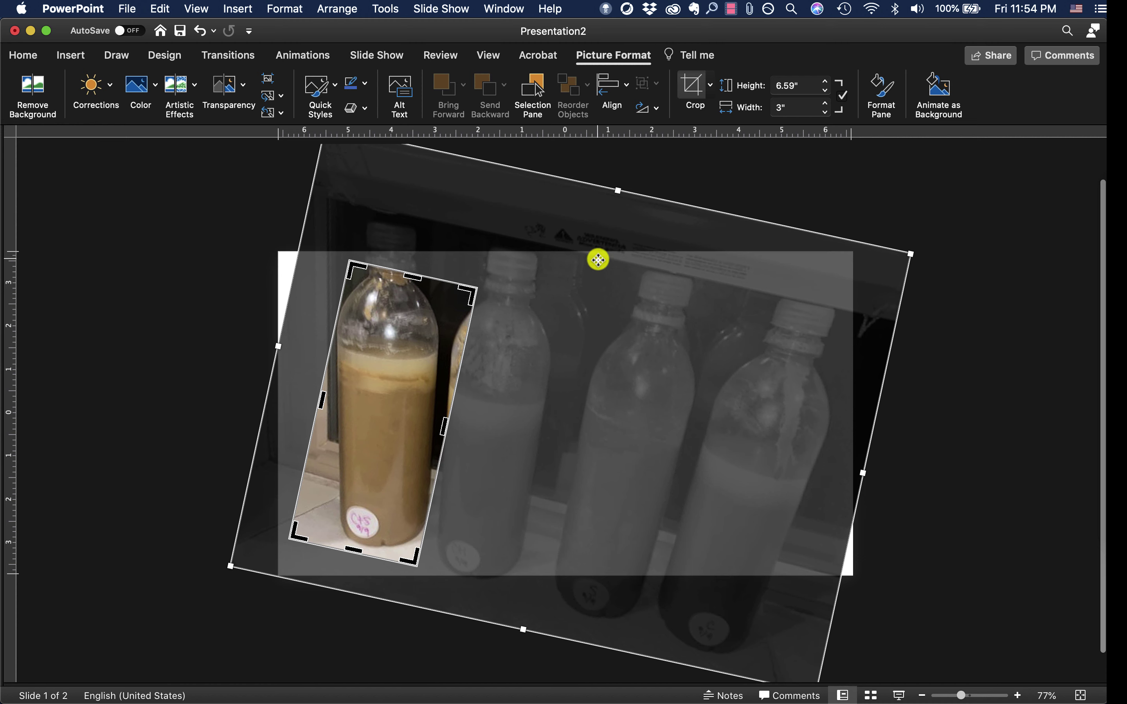
{"action": "left_click", "coordinate": [916, 469]}
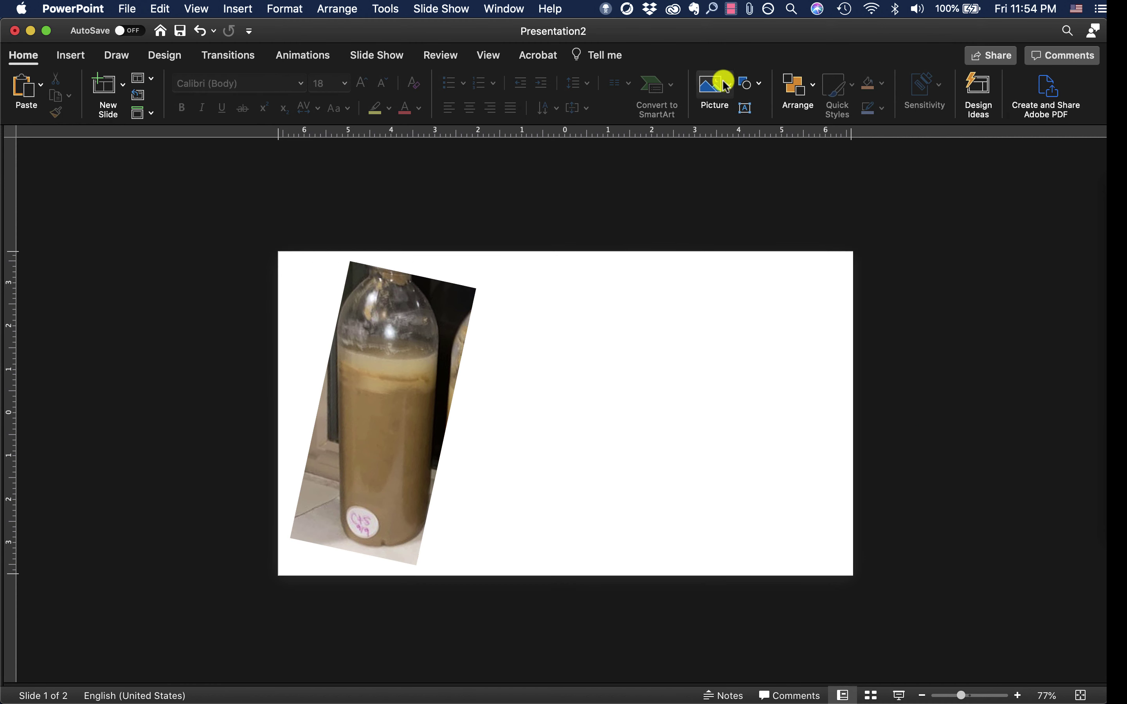
{"action": "left_click", "coordinate": [747, 84]}
- Draw a rectangle on the right half of the slide beside the bottle
{"action": "left_click", "coordinate": [830, 121]}
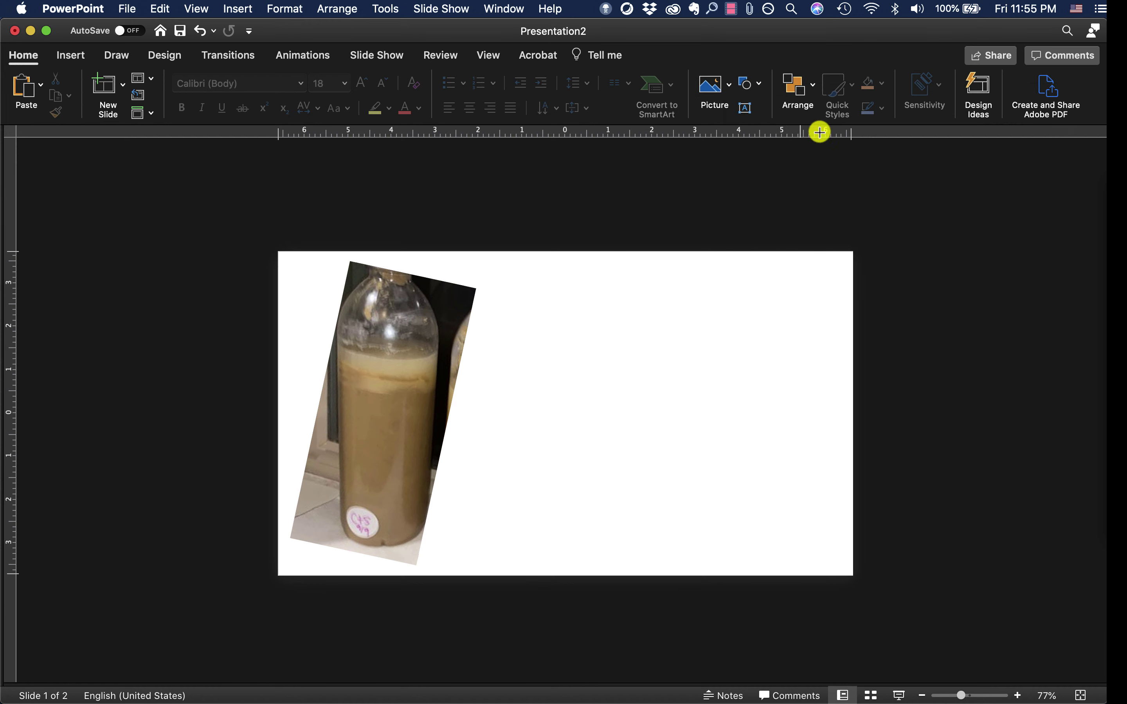
{"action": "left_click_drag", "start_coordinate": [597, 308], "coordinate": [758, 489]}
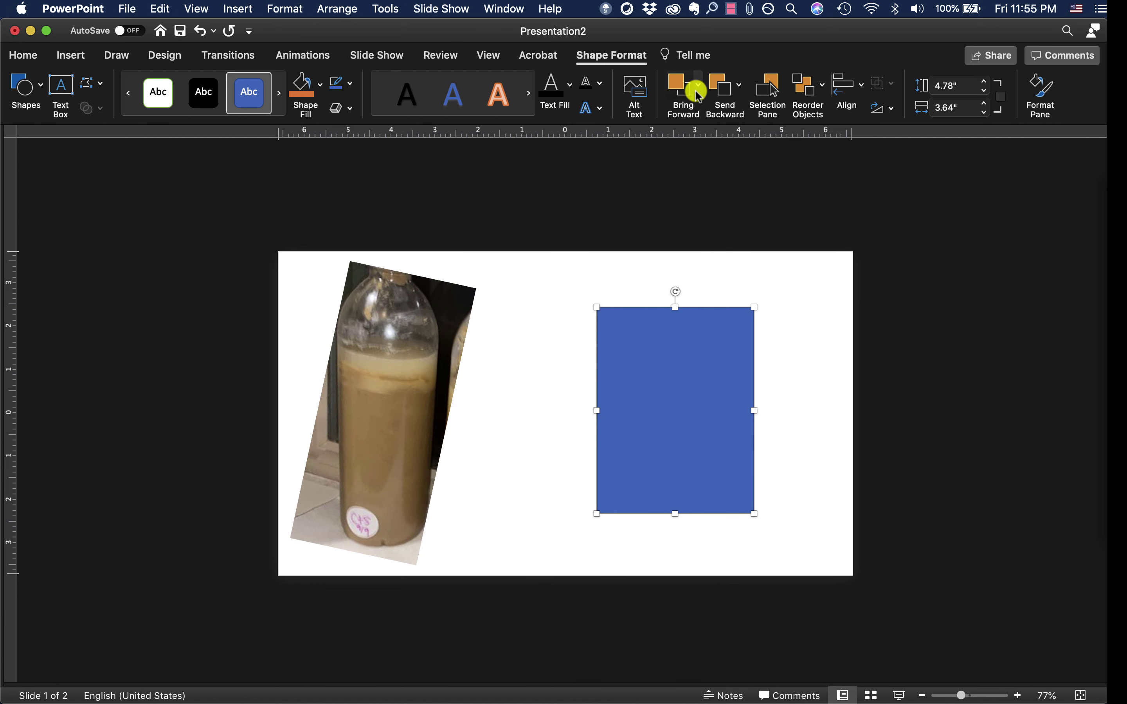
{"action": "left_click", "coordinate": [32, 58]}
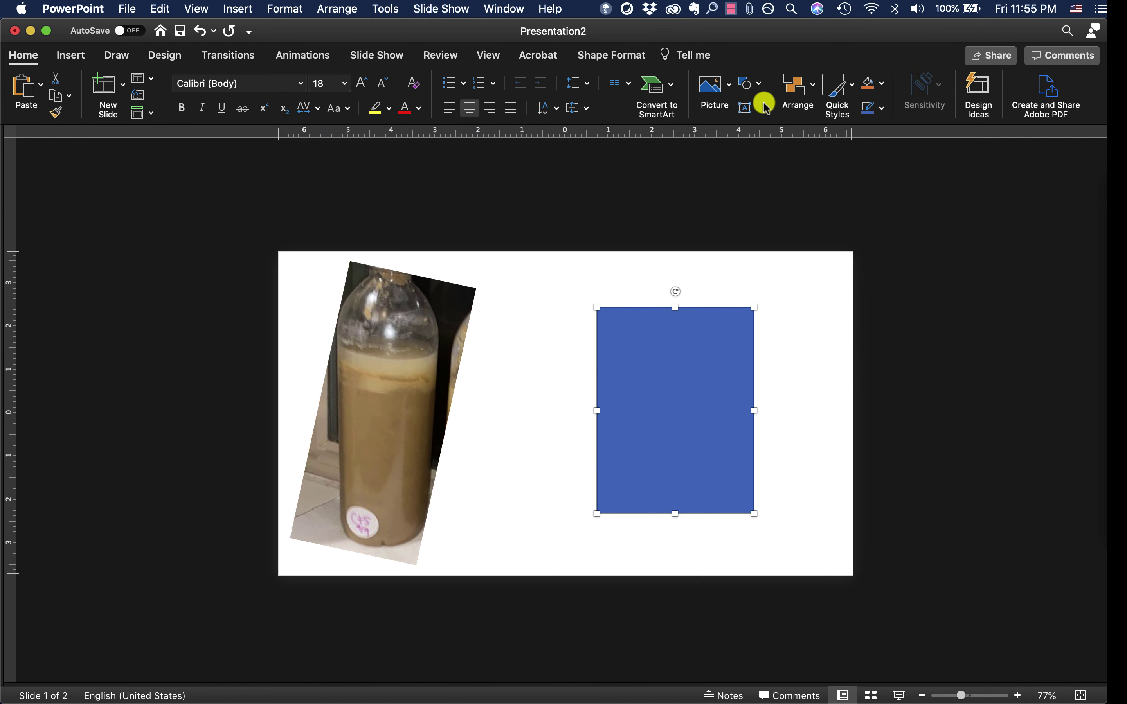
{"action": "left_click", "coordinate": [755, 83]}
{"action": "left_click", "coordinate": [758, 84]}
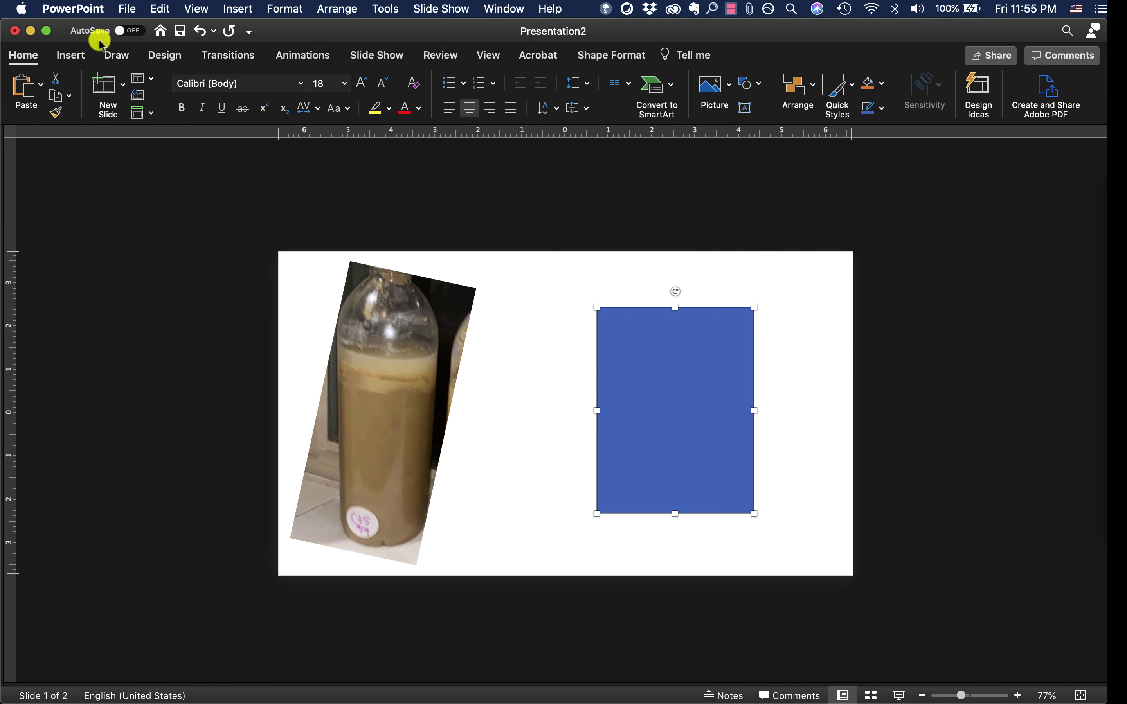
{"action": "left_click", "coordinate": [71, 55]}
{"action": "left_click", "coordinate": [344, 84]}
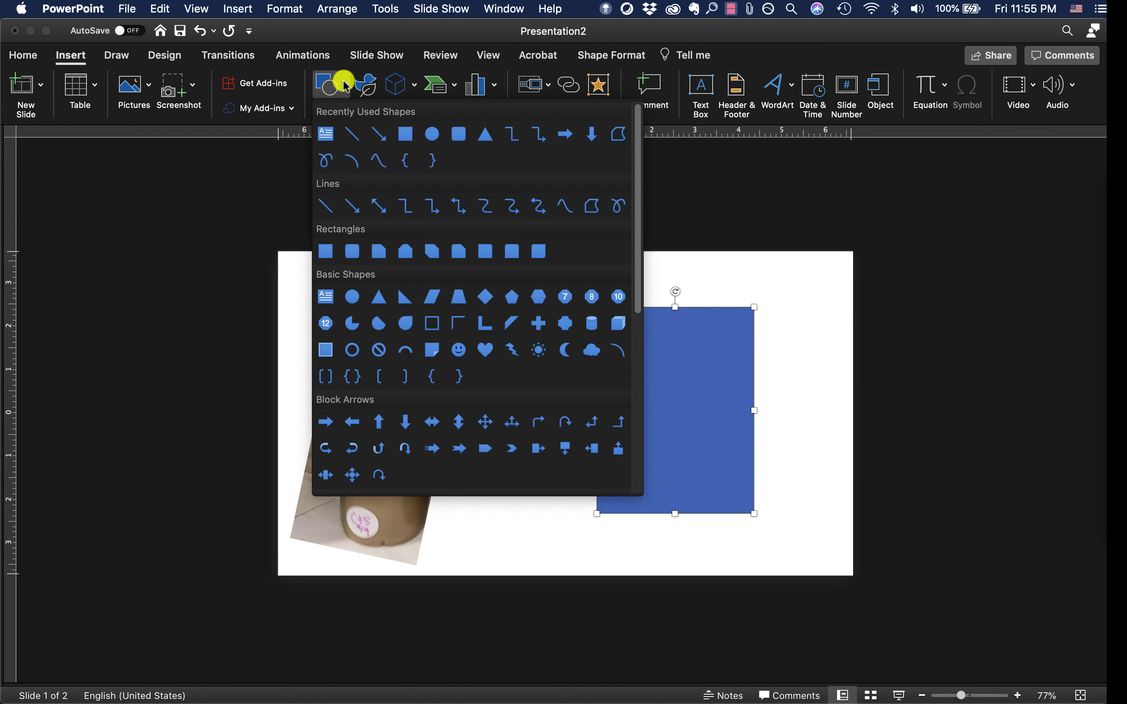
{"action": "left_click", "coordinate": [237, 8]}
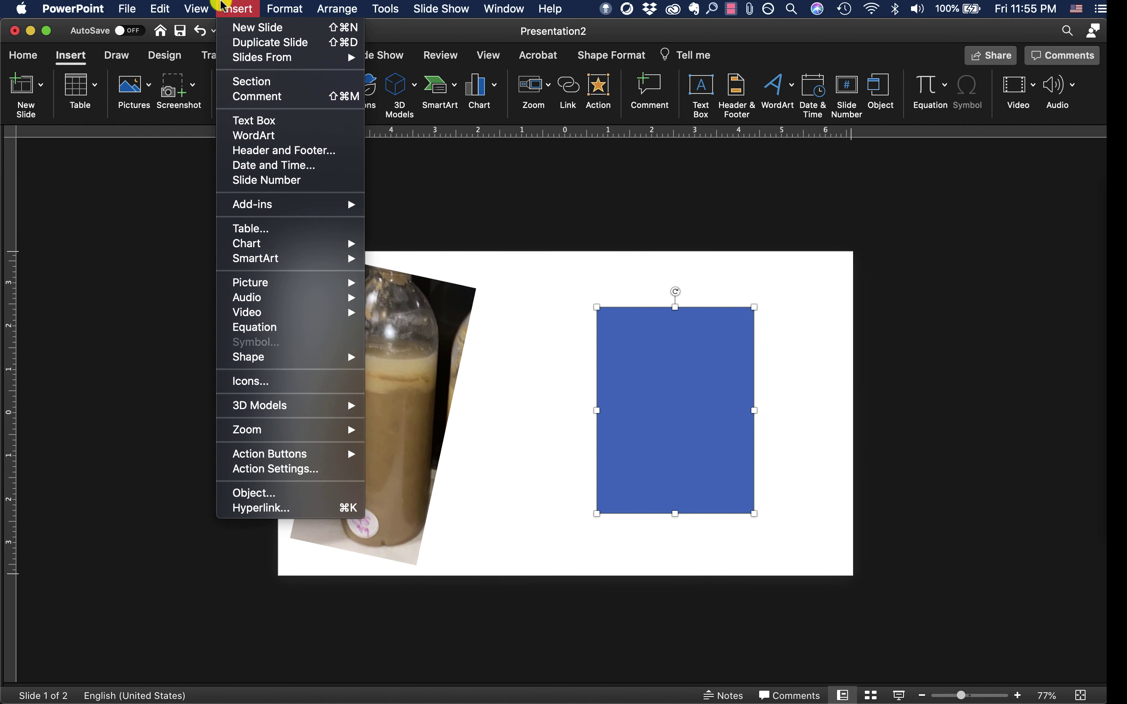
{"action": "mouse_move", "coordinate": [295, 357]}
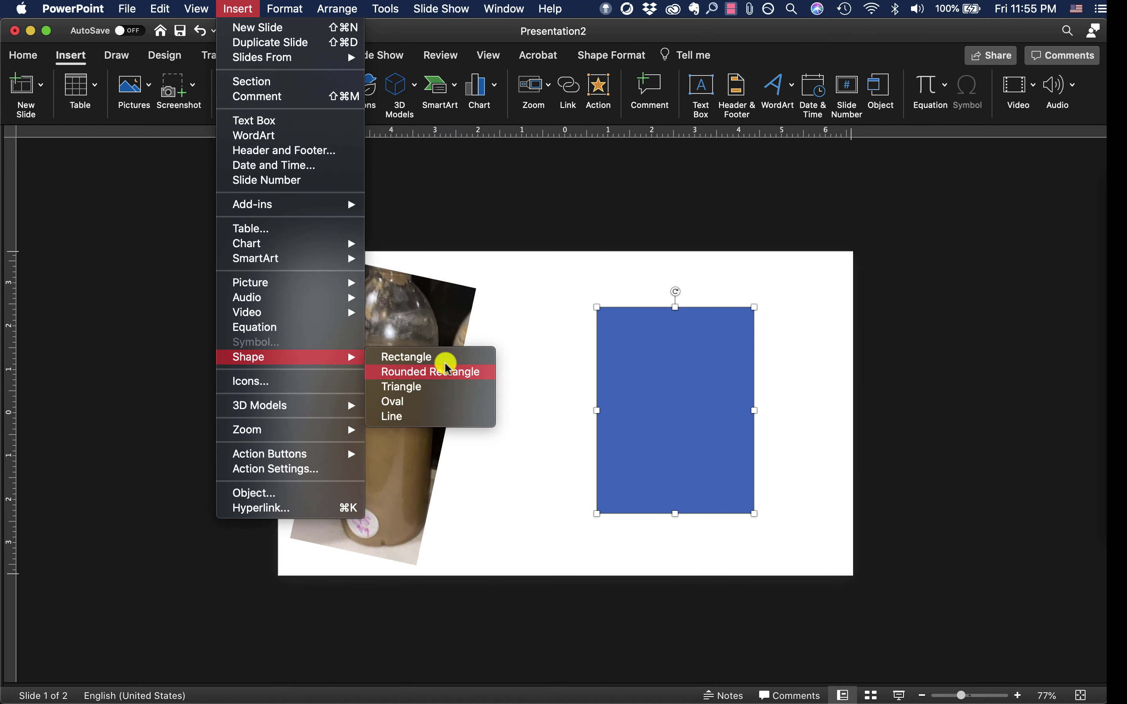
{"action": "left_click", "coordinate": [594, 201]}
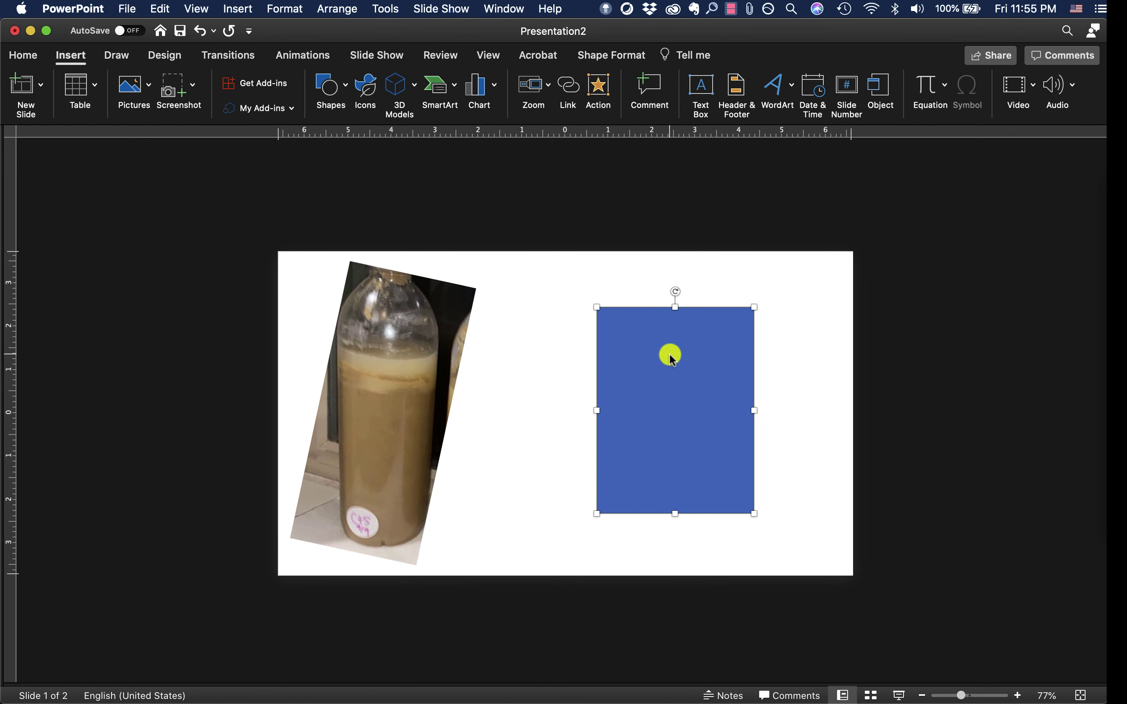
- Size the rectangle to 5.5" high by 3" wide
{"action": "left_click", "coordinate": [637, 58]}
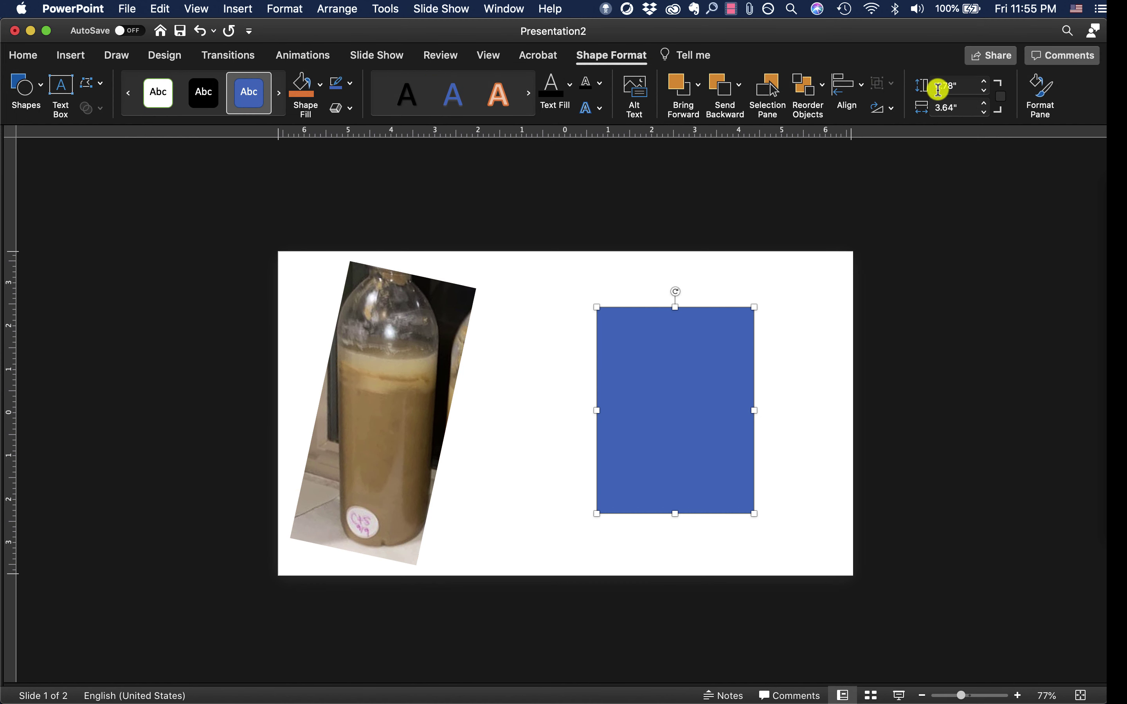
{"action": "left_click", "coordinate": [964, 84]}
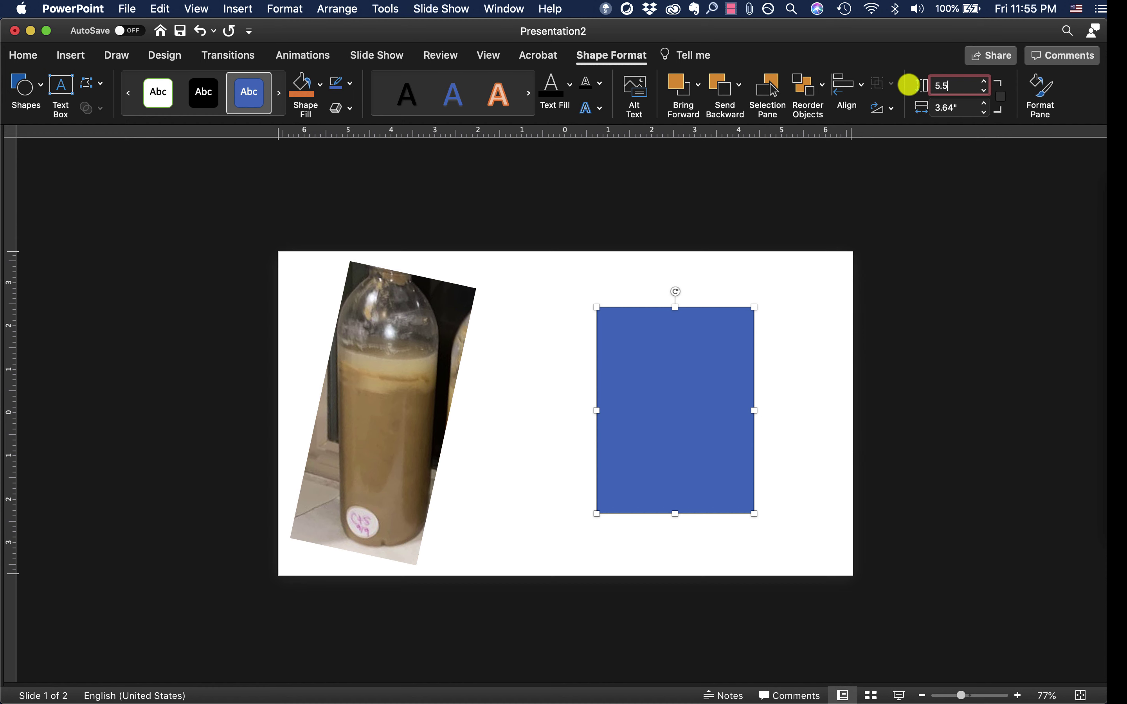
{"action": "type", "text": "5.5"}
{"action": "key", "text": "Tab"}
{"action": "key", "text": "Return"}
{"action": "left_click", "coordinate": [956, 232]}
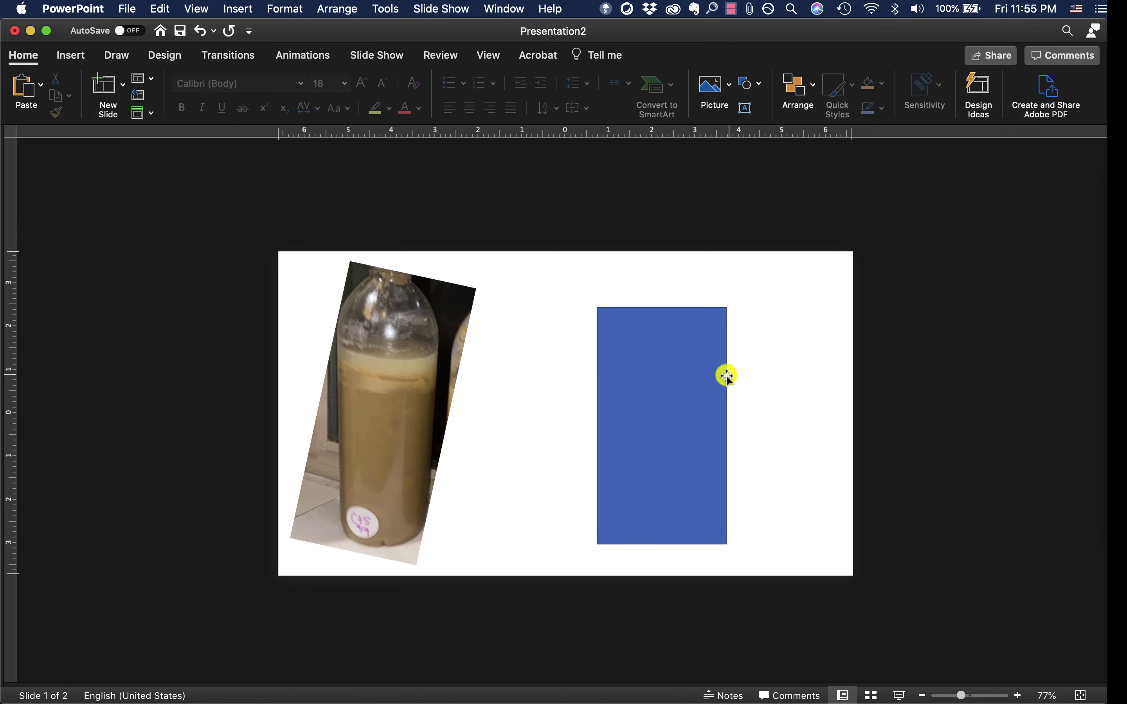
- Nudge the rectangle, then tilt the four-bottle photo to about 8.6° and shift it left
{"action": "left_click", "coordinate": [684, 365]}
{"action": "mouse_move", "coordinate": [684, 365]}
{"action": "left_mouse_down"}
{"action": "mouse_move", "coordinate": [678, 350]}
{"action": "mouse_move", "coordinate": [677, 379]}
{"action": "left_mouse_up"}
{"action": "left_click", "coordinate": [769, 410]}
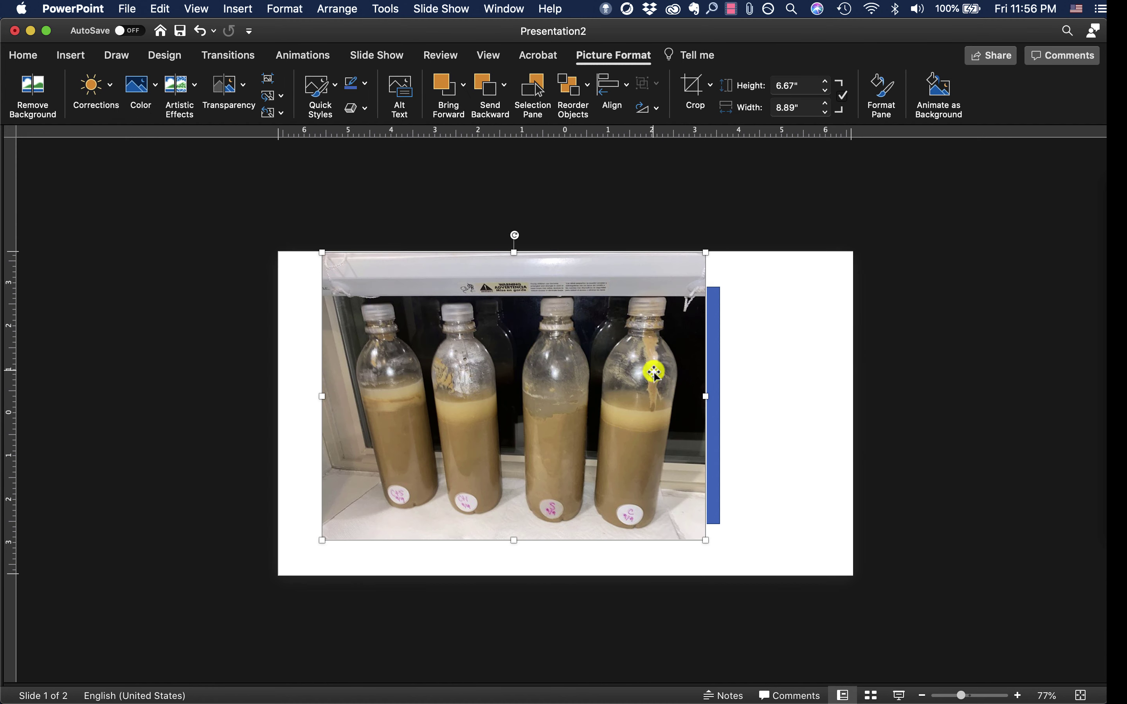
{"action": "left_click_drag", "start_coordinate": [514, 235], "coordinate": [542, 246]}
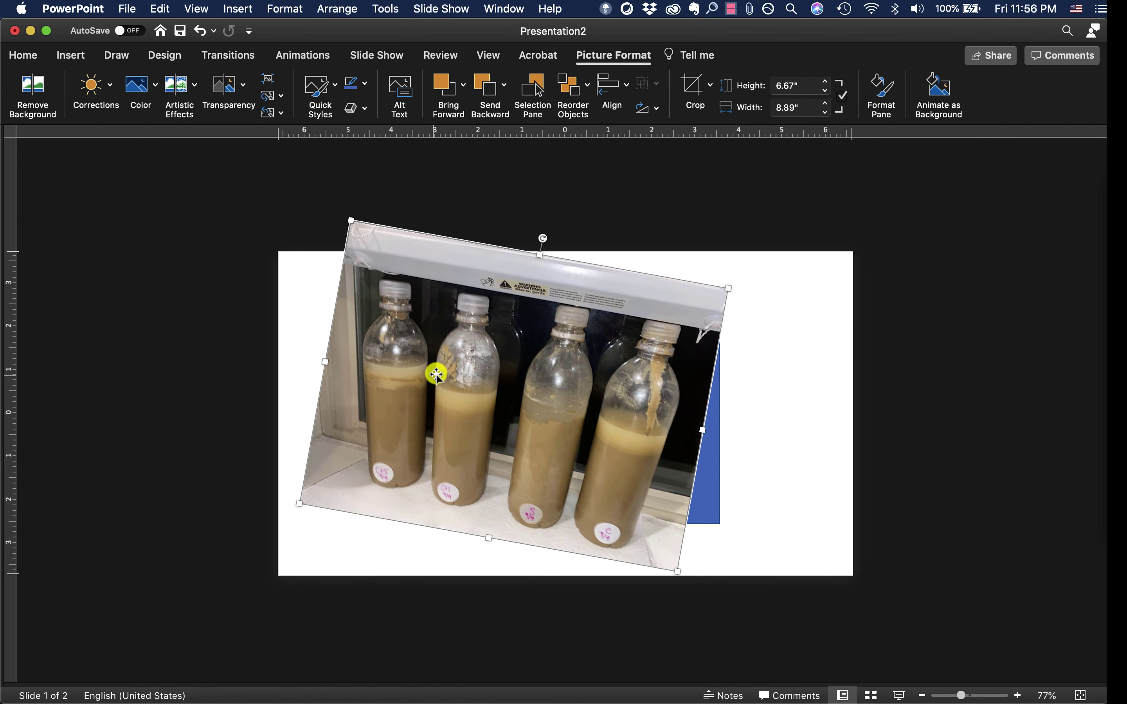
{"action": "mouse_move", "coordinate": [435, 372]}
{"action": "left_mouse_down"}
{"action": "mouse_move", "coordinate": [367, 387]}
{"action": "mouse_move", "coordinate": [422, 384]}
{"action": "left_mouse_up"}
{"action": "left_click_drag", "start_coordinate": [543, 252], "coordinate": [536, 244]}
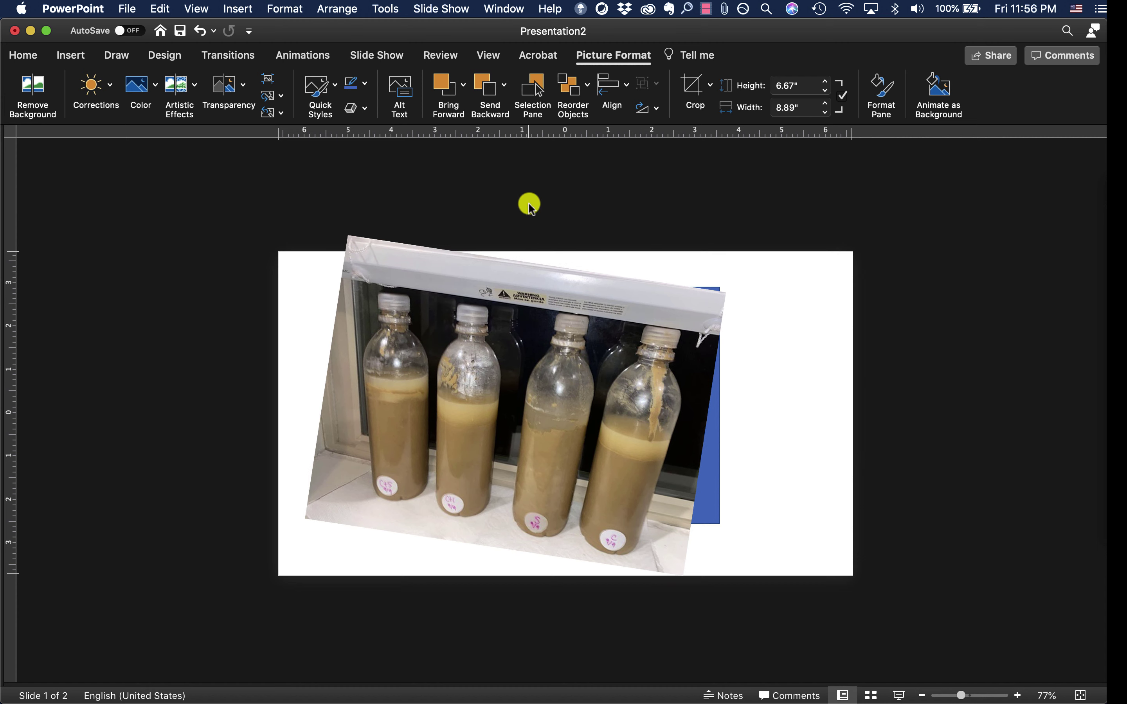
{"action": "left_click", "coordinate": [528, 201]}
- Copy the rotated four-bottle photo and move it toward the upper left
{"action": "left_click", "coordinate": [448, 456]}
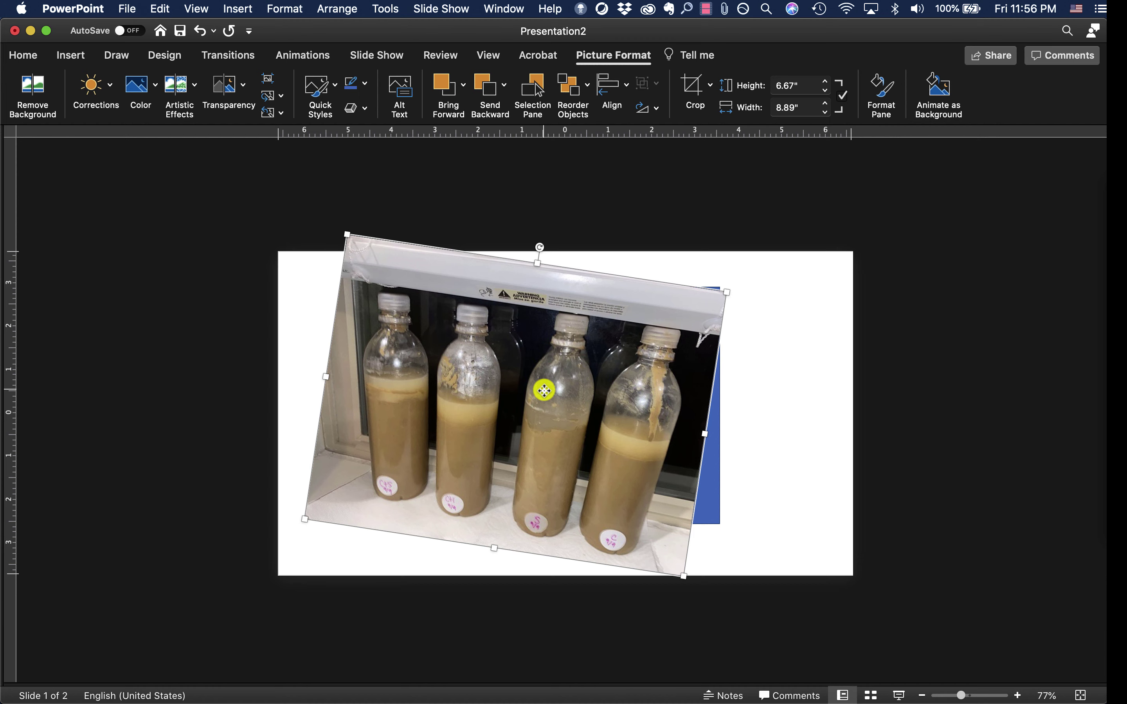
{"action": "right_click", "coordinate": [544, 390]}
{"action": "left_click", "coordinate": [573, 344]}
{"action": "left_click_drag", "start_coordinate": [503, 360], "coordinate": [302, 325]}
- Give the tall blue rectangle a picture fill using the copied bottle photo from the clipboard
{"action": "left_click", "coordinate": [536, 404]}
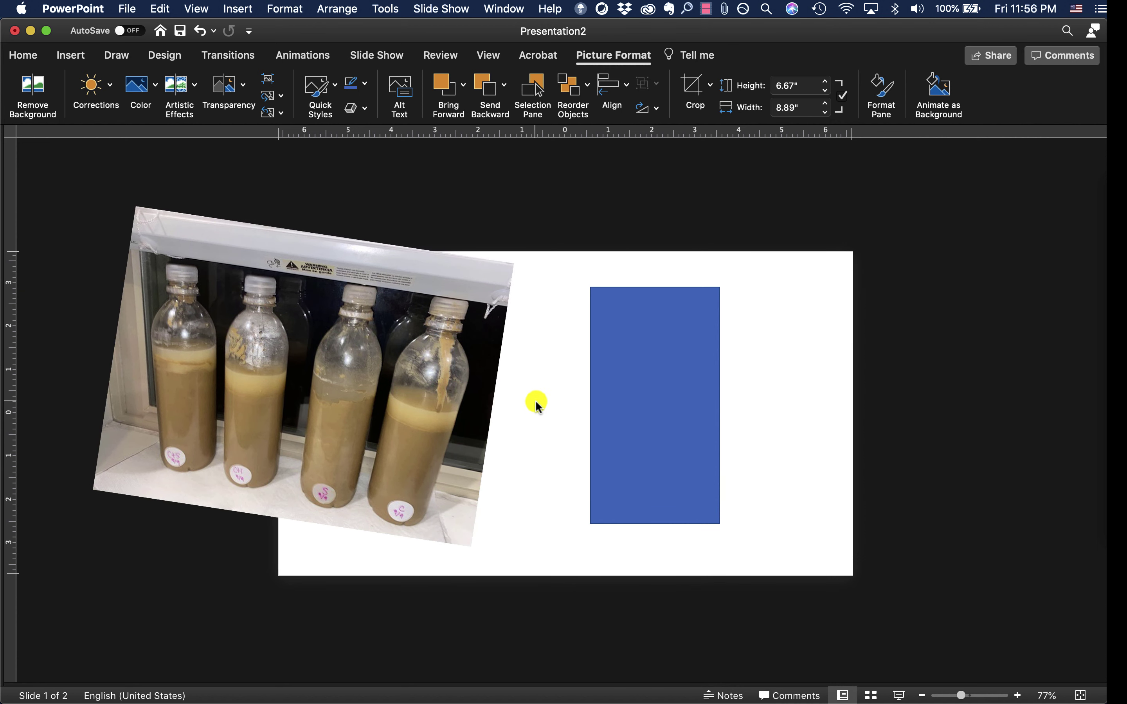
{"action": "left_click", "coordinate": [650, 395]}
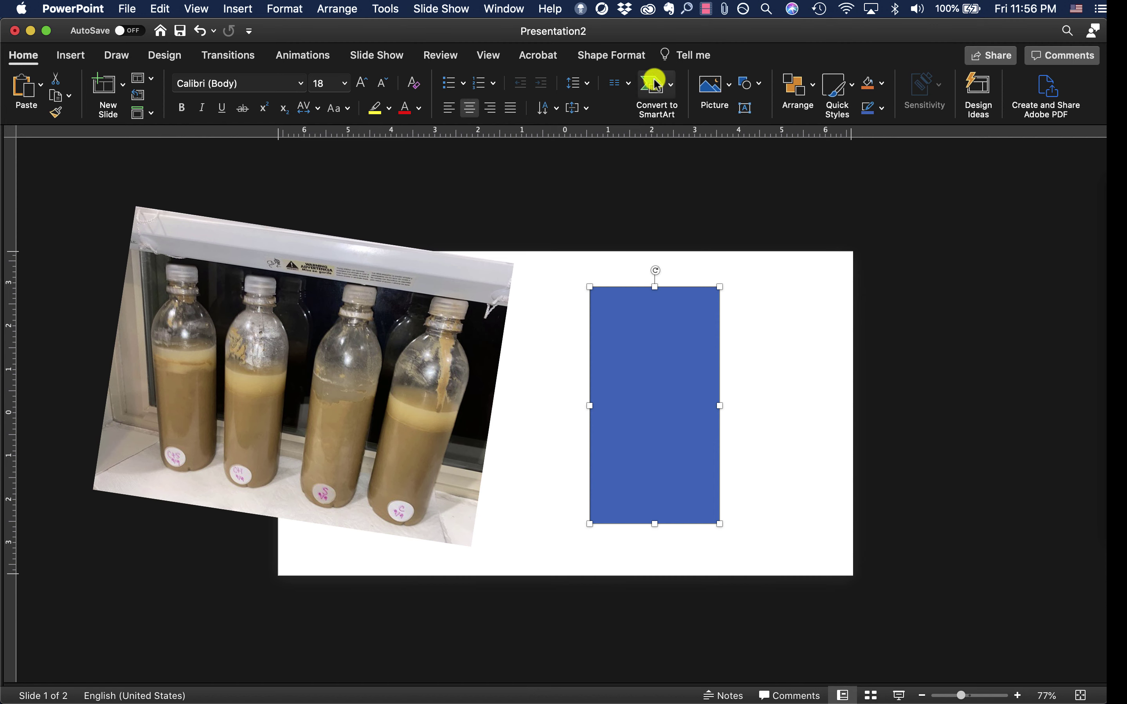
{"action": "left_click", "coordinate": [617, 56]}
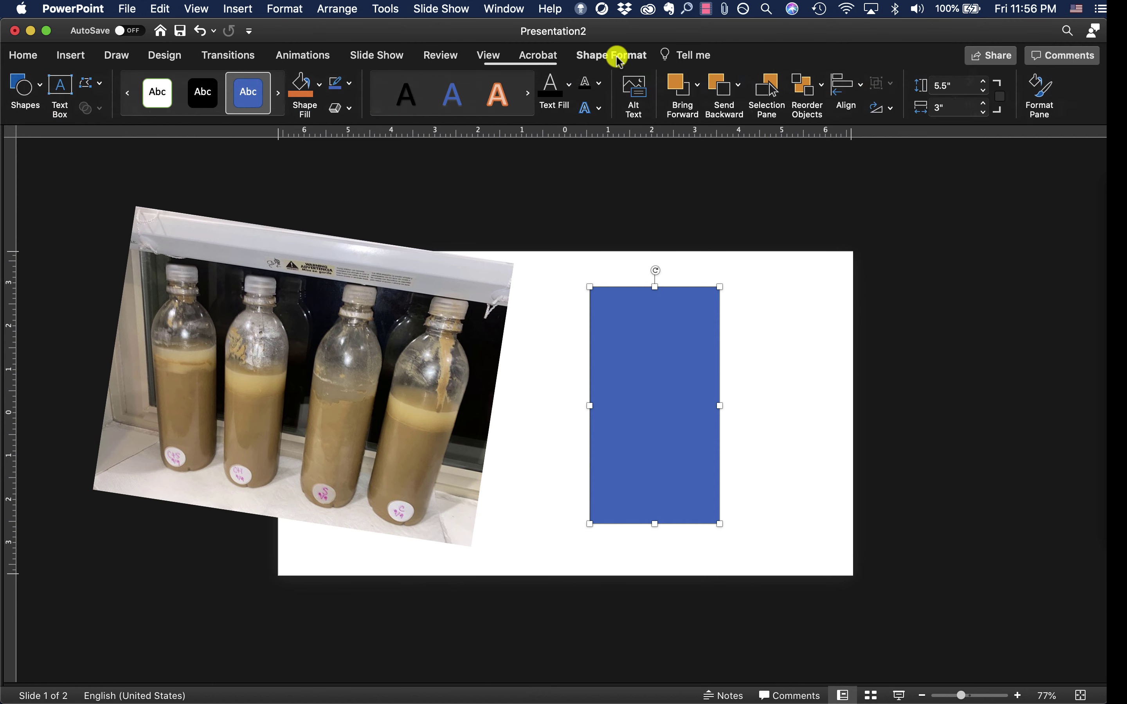
{"action": "left_click", "coordinate": [1041, 85]}
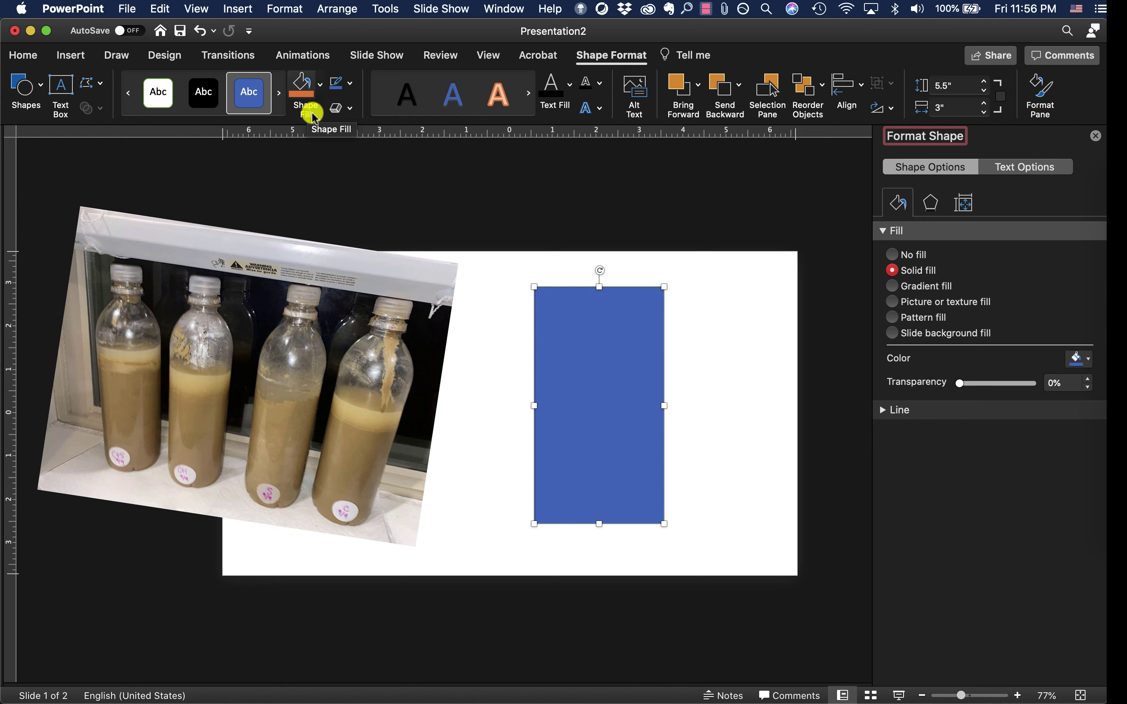
{"action": "left_click", "coordinate": [320, 85]}
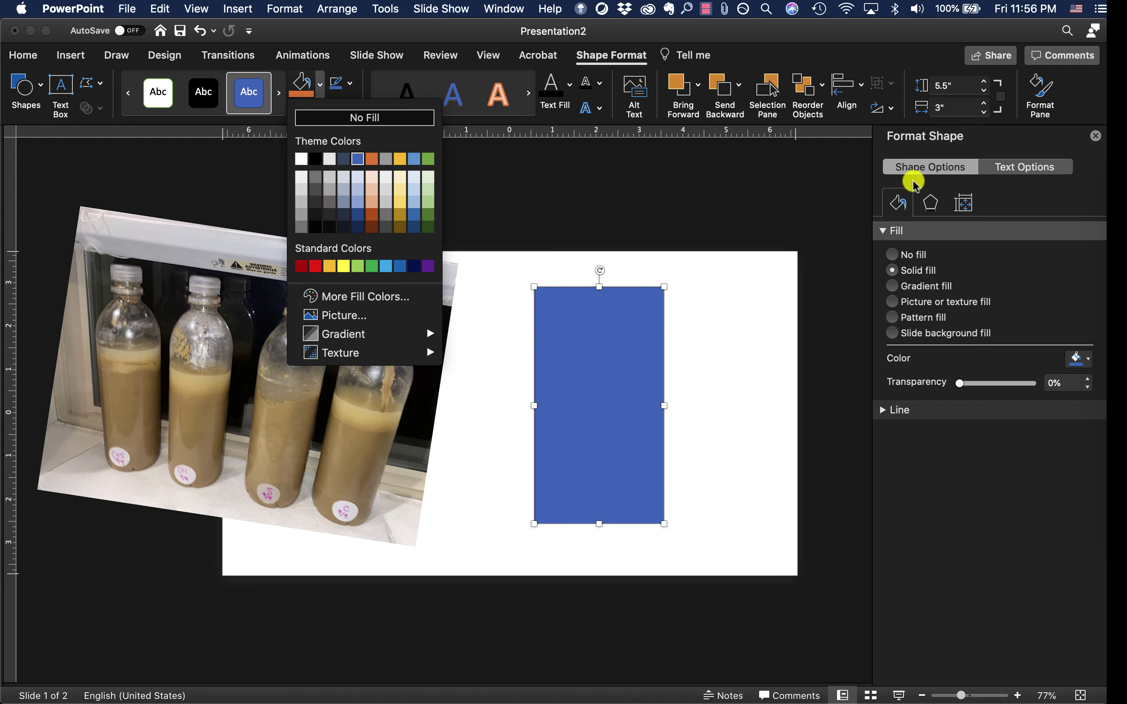
{"action": "left_click", "coordinate": [1043, 90]}
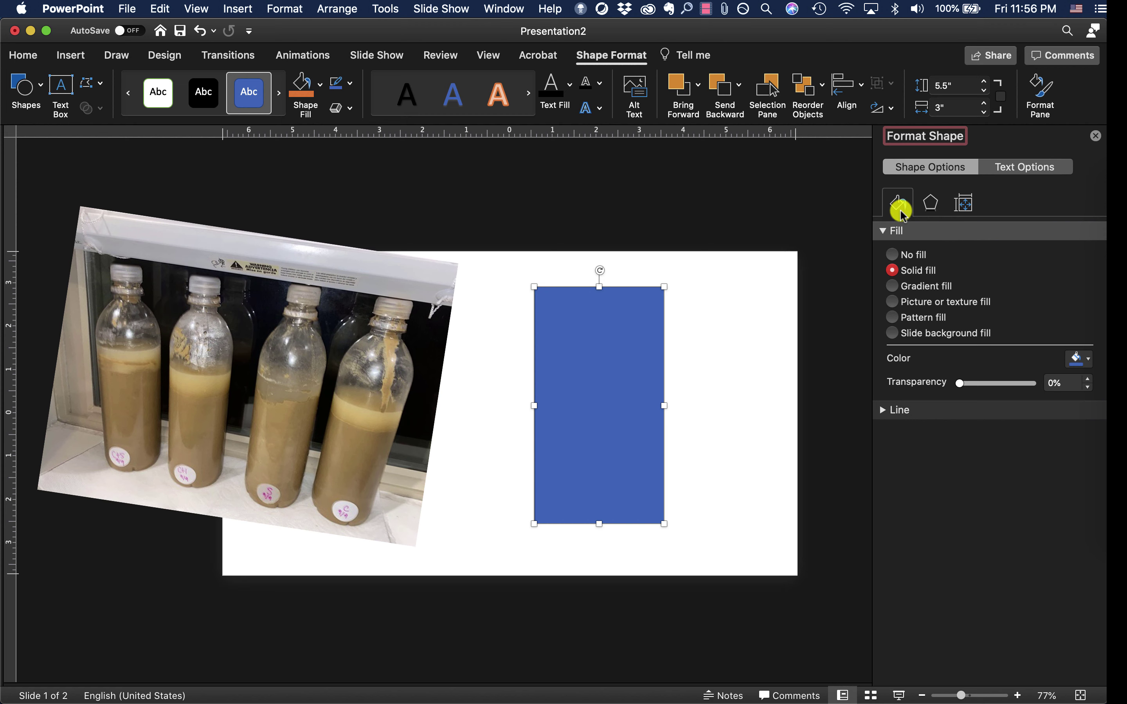
{"action": "left_click", "coordinate": [884, 233]}
{"action": "left_click", "coordinate": [880, 233]}
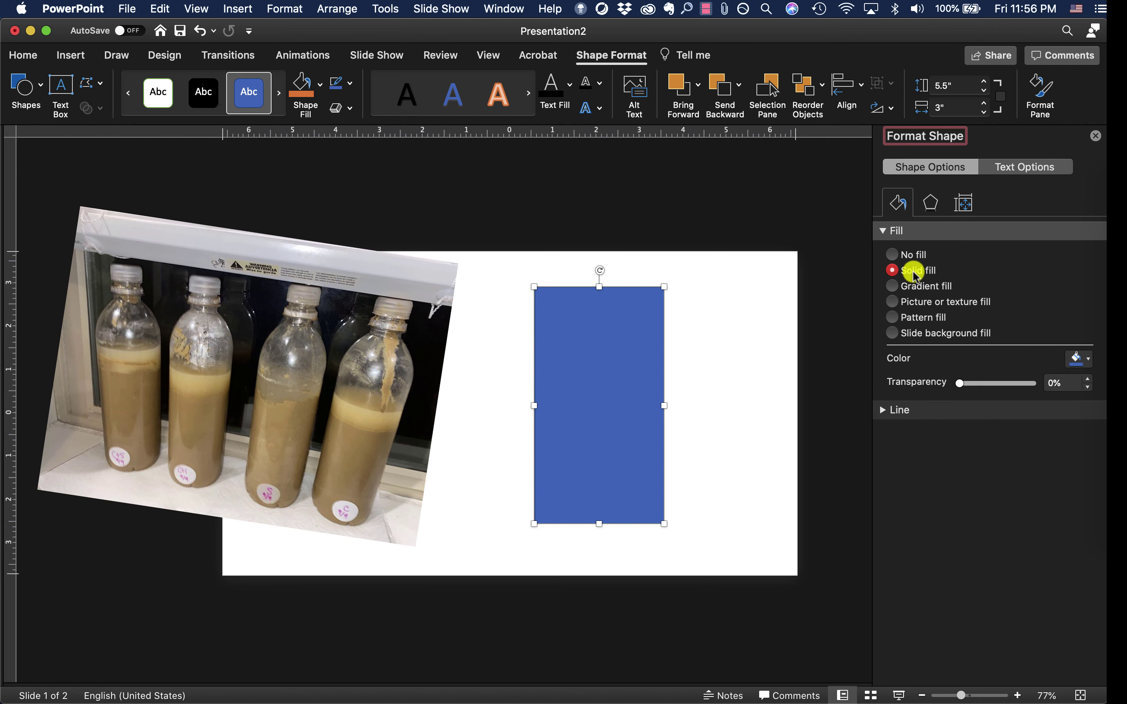
{"action": "left_click", "coordinate": [926, 303]}
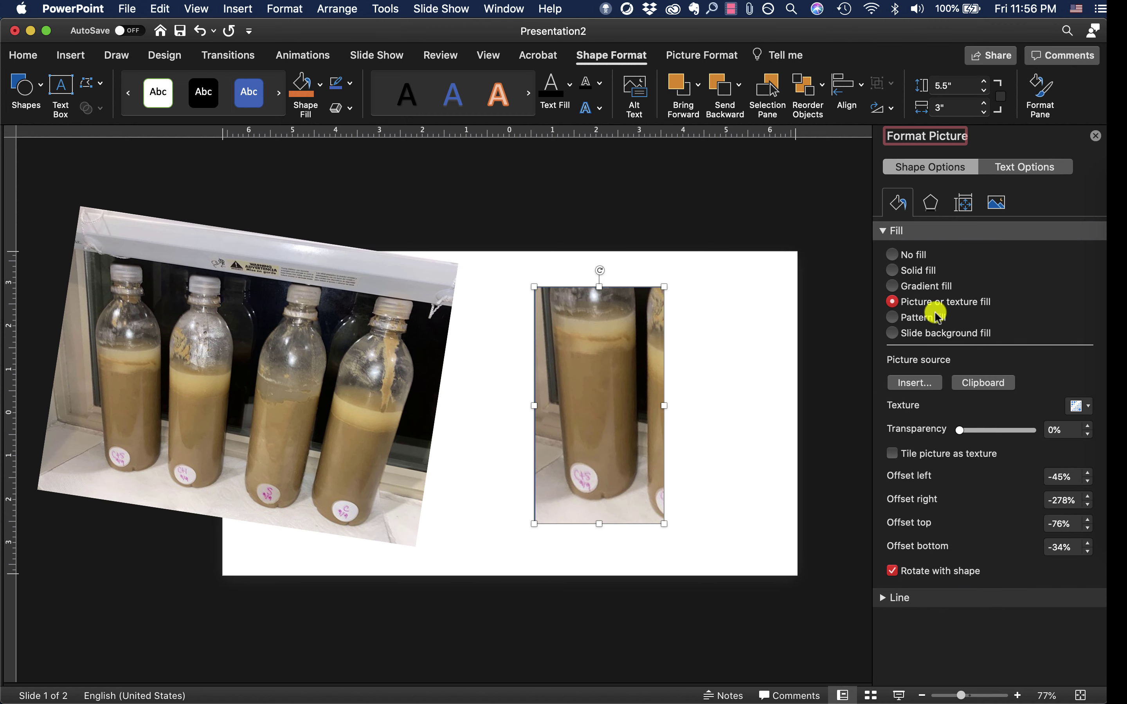
{"action": "left_click", "coordinate": [983, 384]}
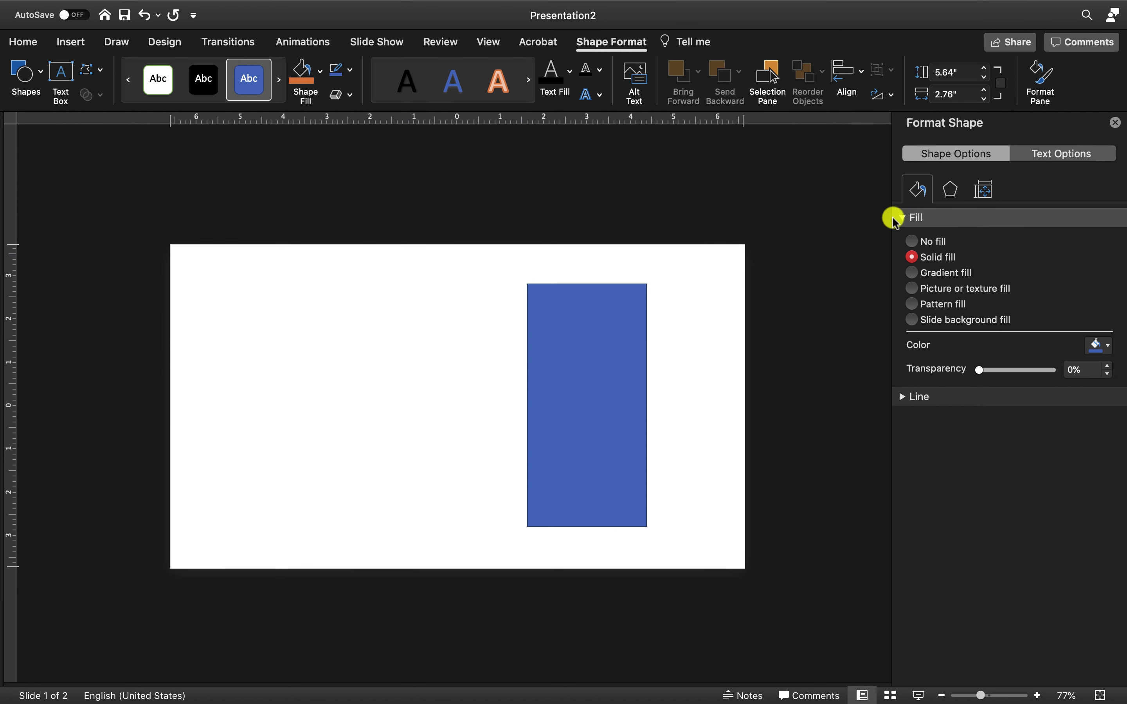
- Replace the rectangle's fill with the 'Foram example species' image inserted from file
{"action": "left_click", "coordinate": [850, 216]}
{"action": "left_click", "coordinate": [599, 361]}
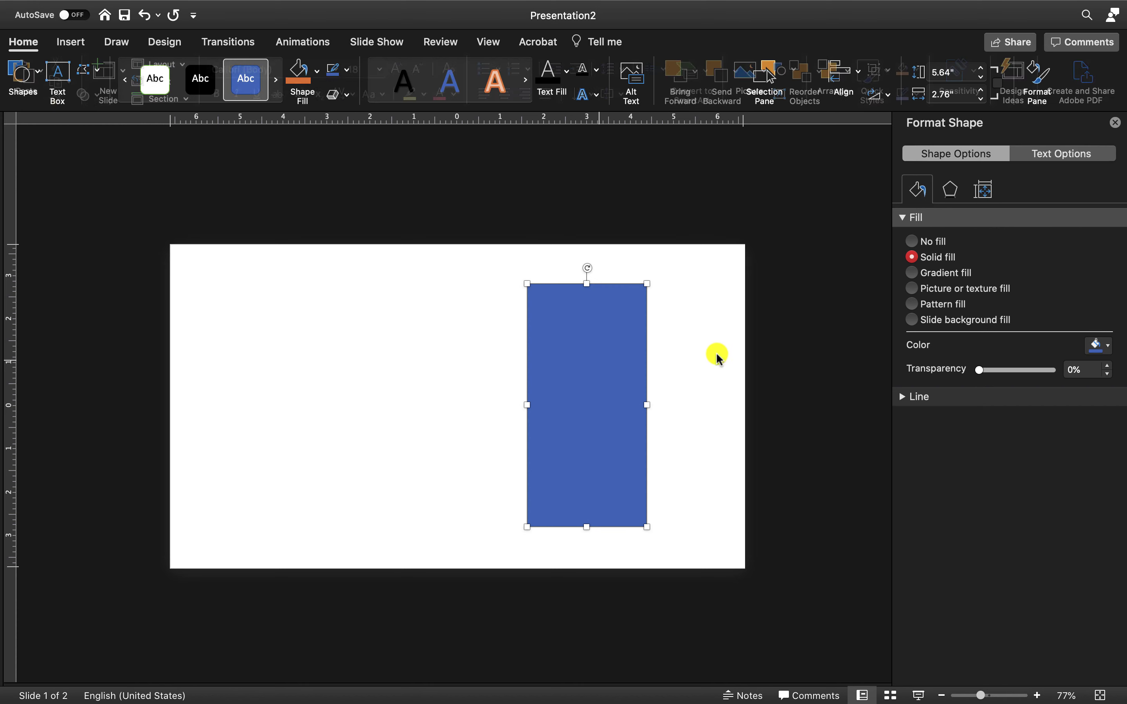
{"action": "left_click", "coordinate": [954, 289]}
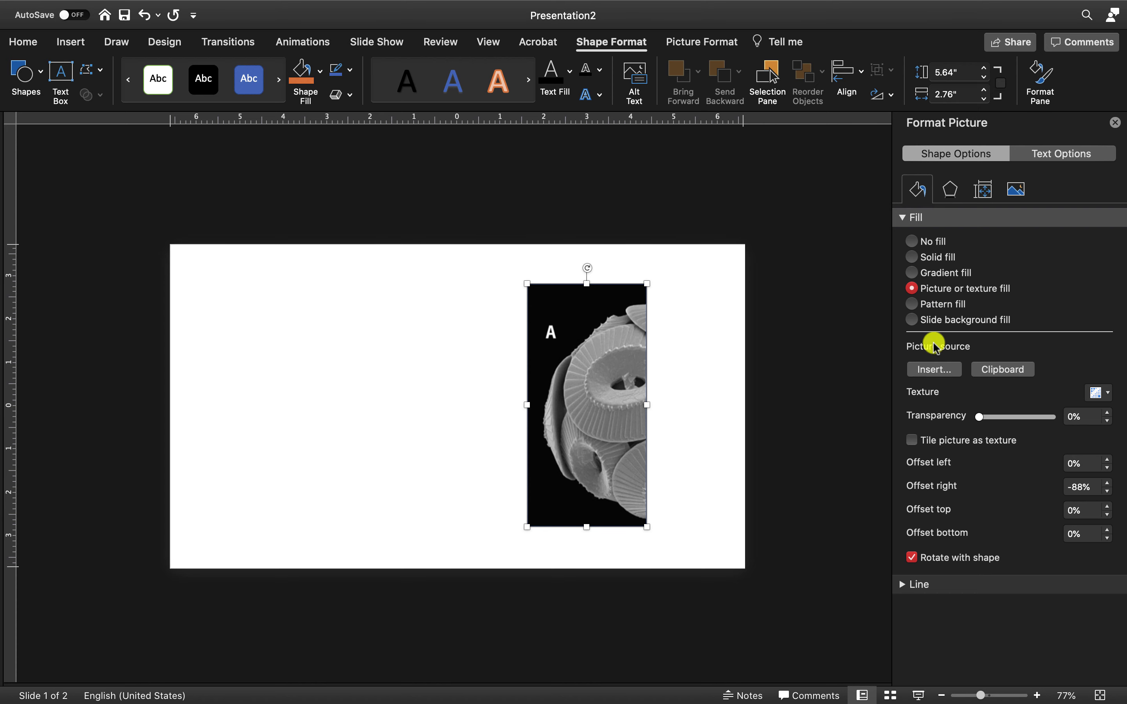
{"action": "left_click", "coordinate": [933, 369]}
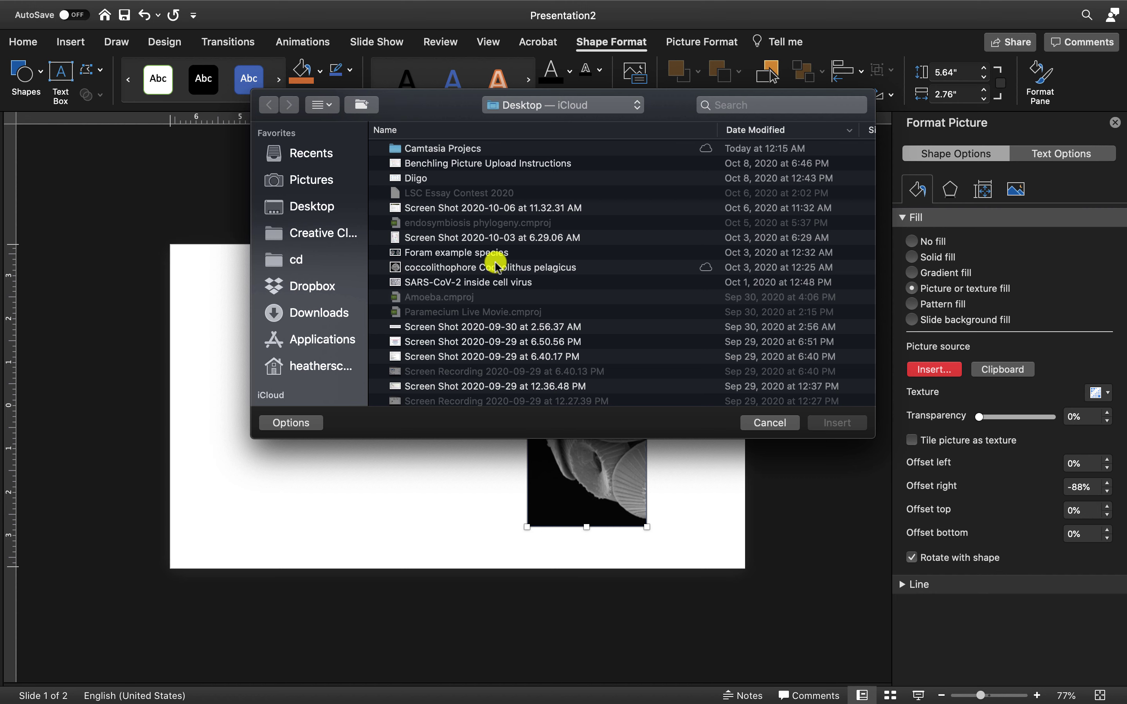
{"action": "left_click", "coordinate": [511, 252]}
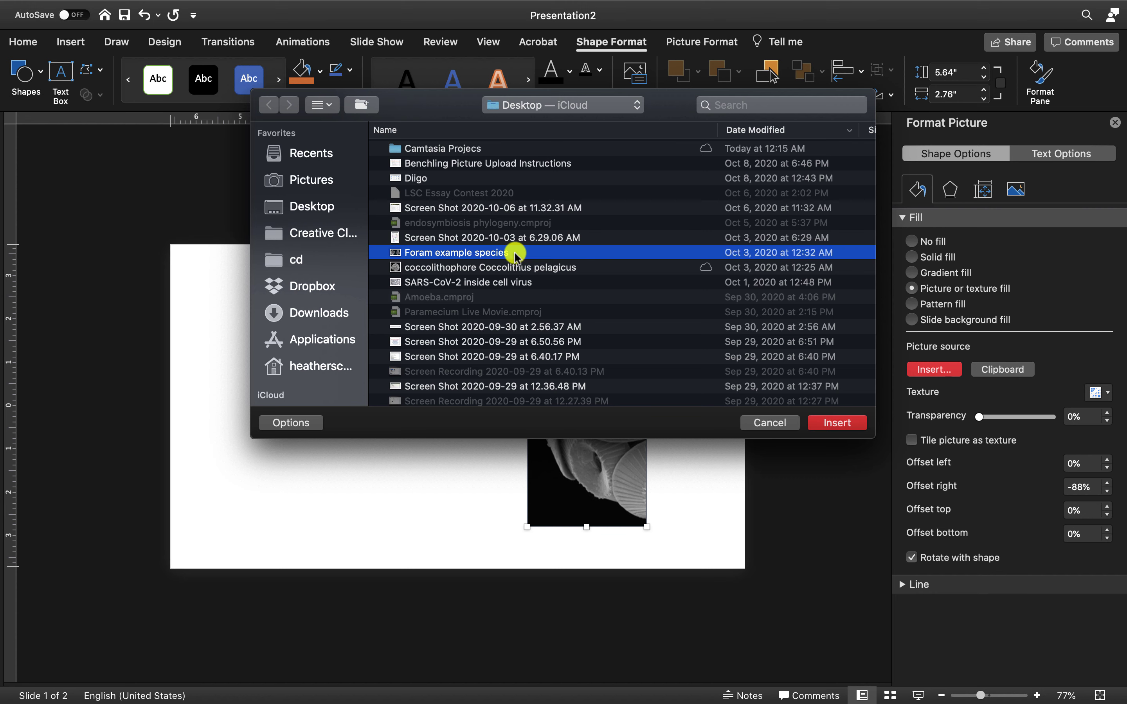
{"action": "left_click", "coordinate": [822, 422]}
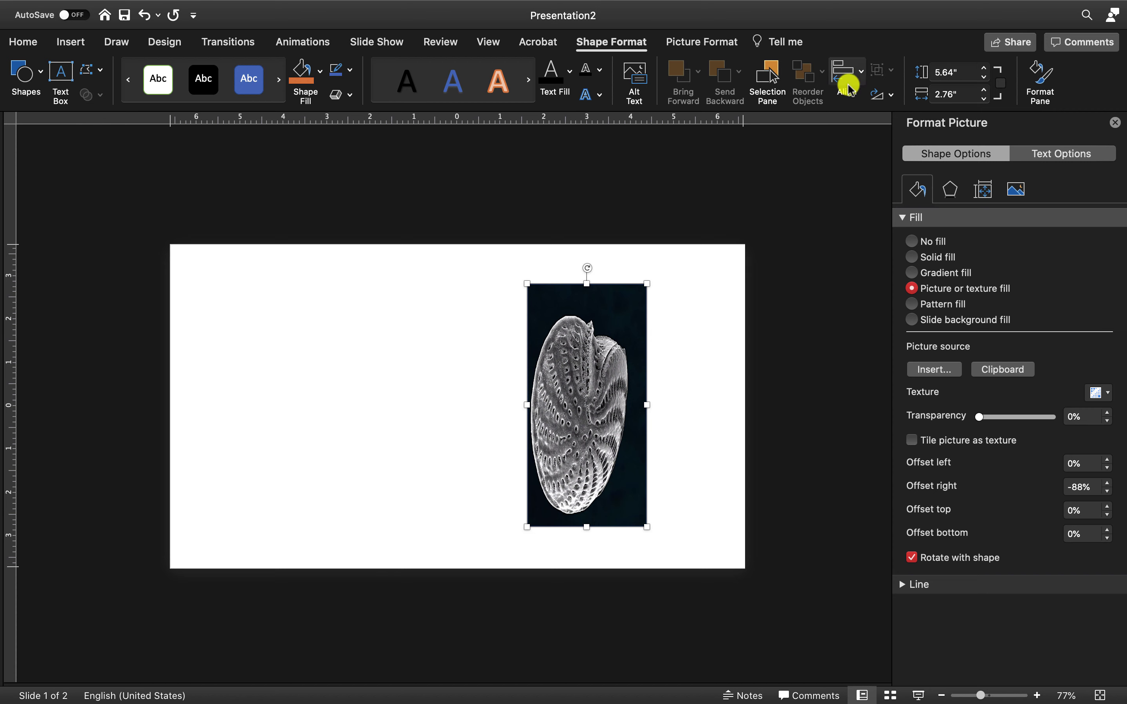
{"action": "left_click", "coordinate": [693, 47]}
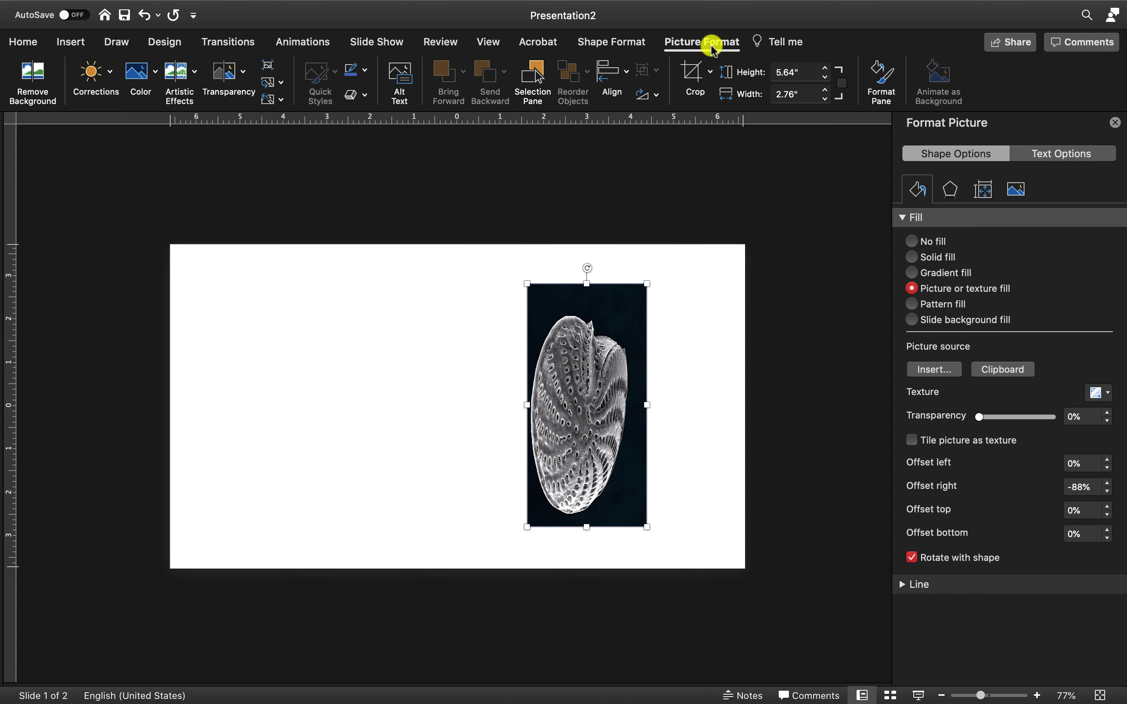
- Crop the foram picture to Fill, then shift and shrink it so the whole shell shows undistorted
{"action": "left_click", "coordinate": [708, 78]}
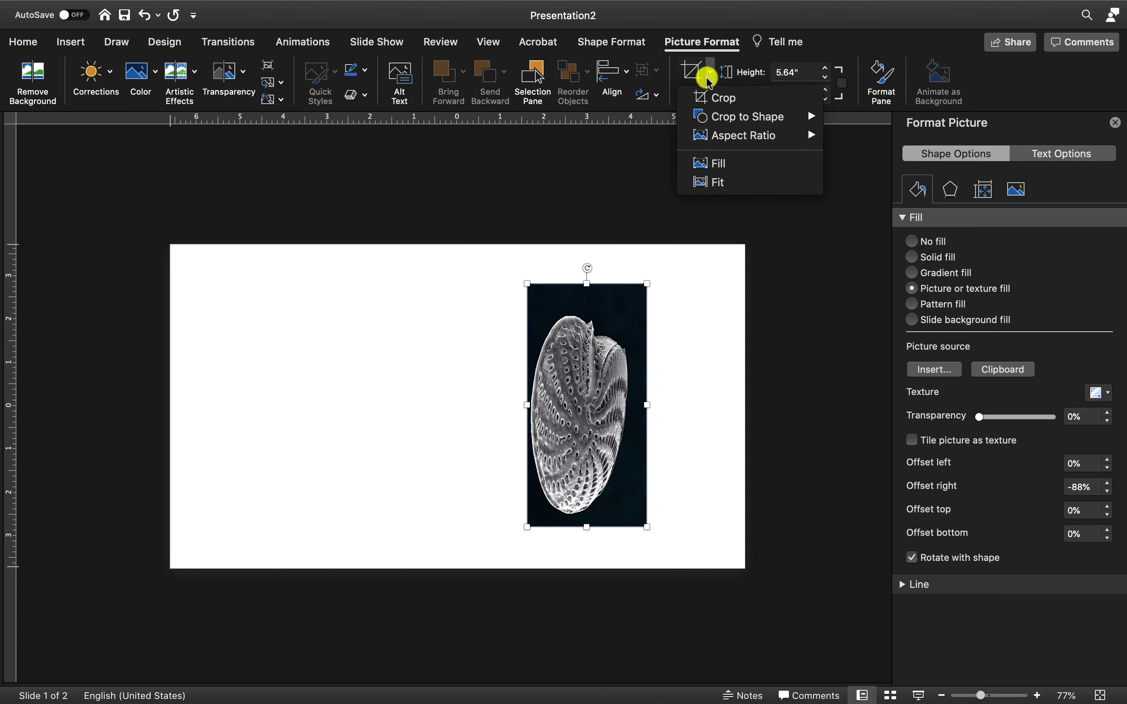
{"action": "left_click", "coordinate": [727, 164]}
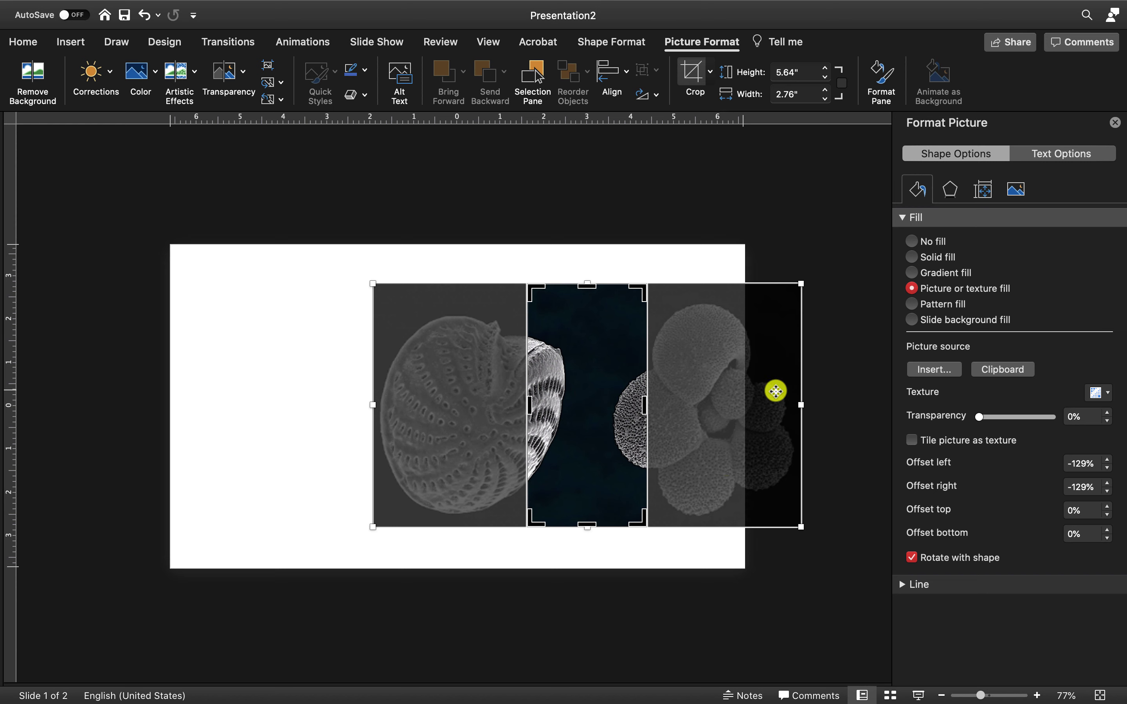
{"action": "left_click_drag", "start_coordinate": [727, 387], "coordinate": [857, 390]}
{"action": "left_click_drag", "start_coordinate": [503, 284], "coordinate": [659, 399]}
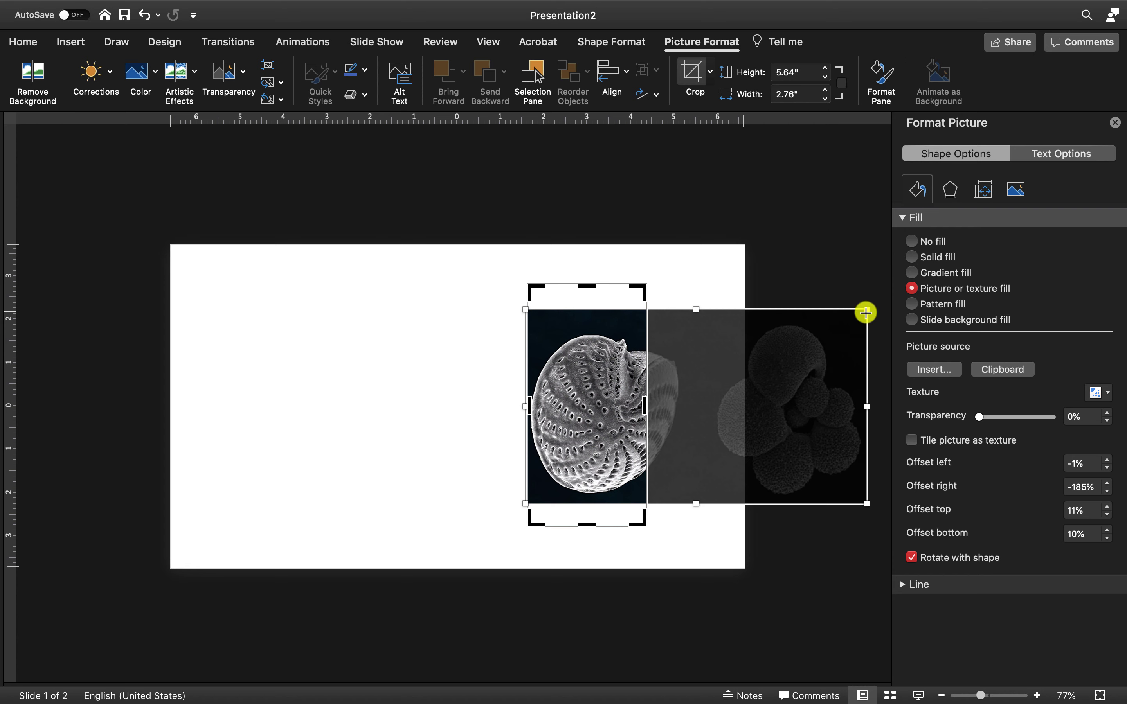
{"action": "left_click_drag", "start_coordinate": [865, 312], "coordinate": [730, 490]}
- Set the foram picture's line to No line and close the Format Background pane
{"action": "left_click", "coordinate": [740, 545]}
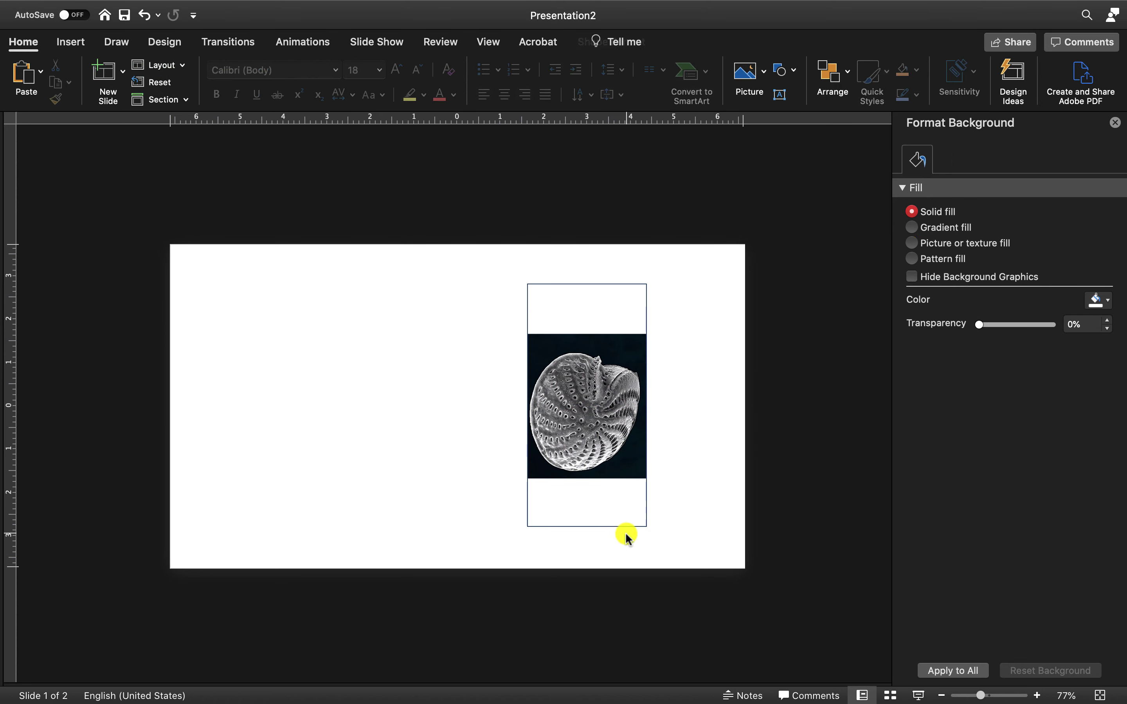
{"action": "left_click", "coordinate": [618, 522]}
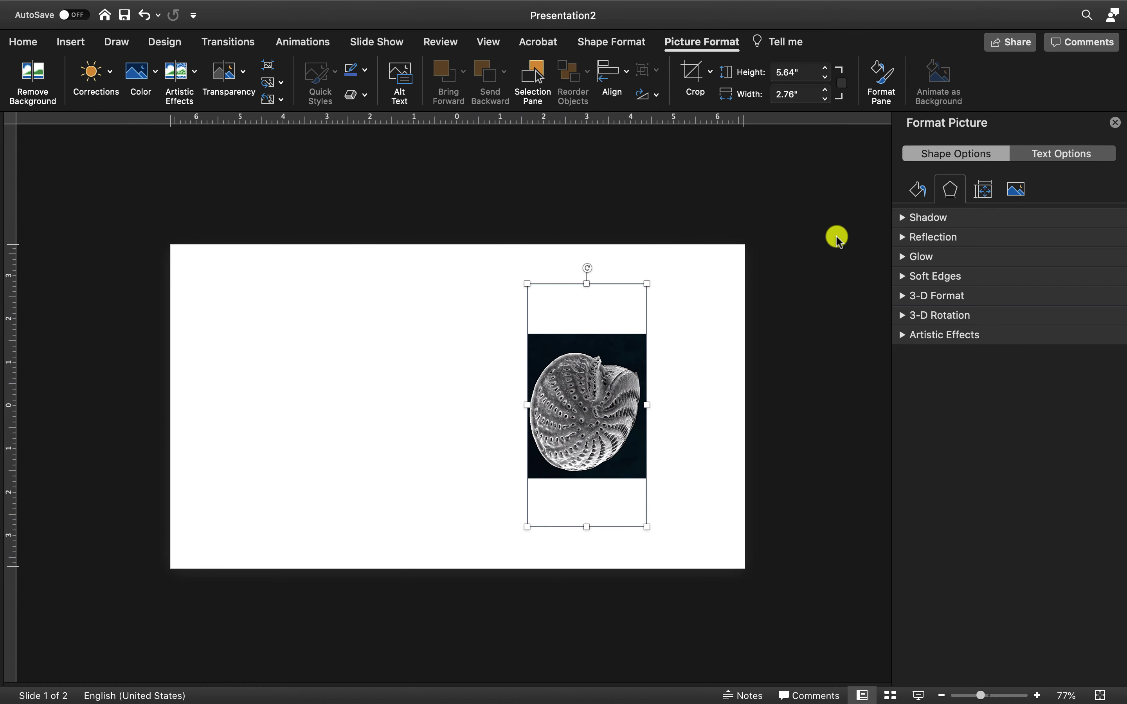
{"action": "left_click", "coordinate": [917, 188]}
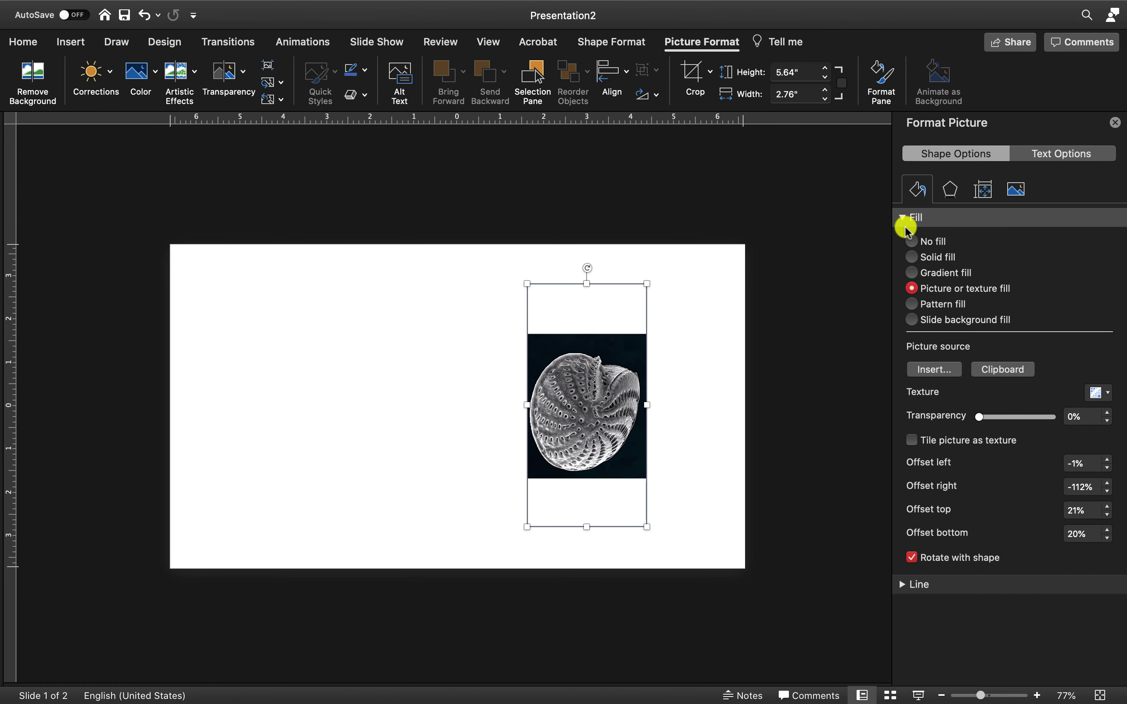
{"action": "left_click", "coordinate": [904, 584]}
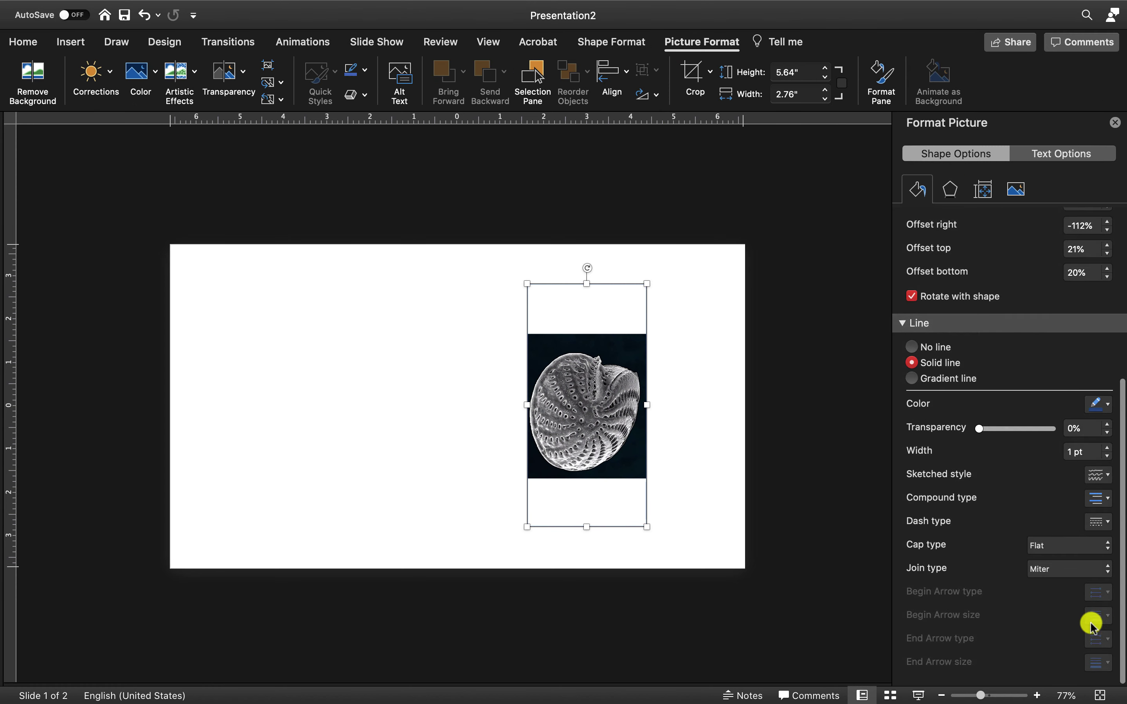
{"action": "left_click", "coordinate": [945, 350]}
{"action": "left_click", "coordinate": [849, 356]}
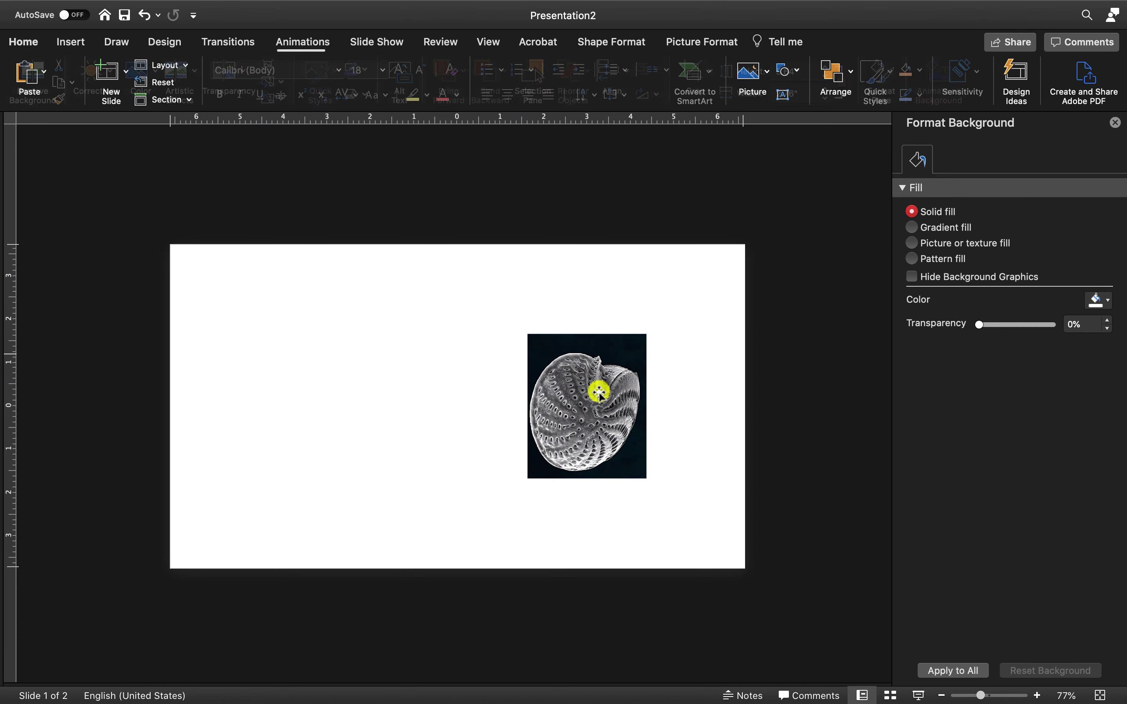
{"action": "left_click", "coordinate": [1113, 123]}
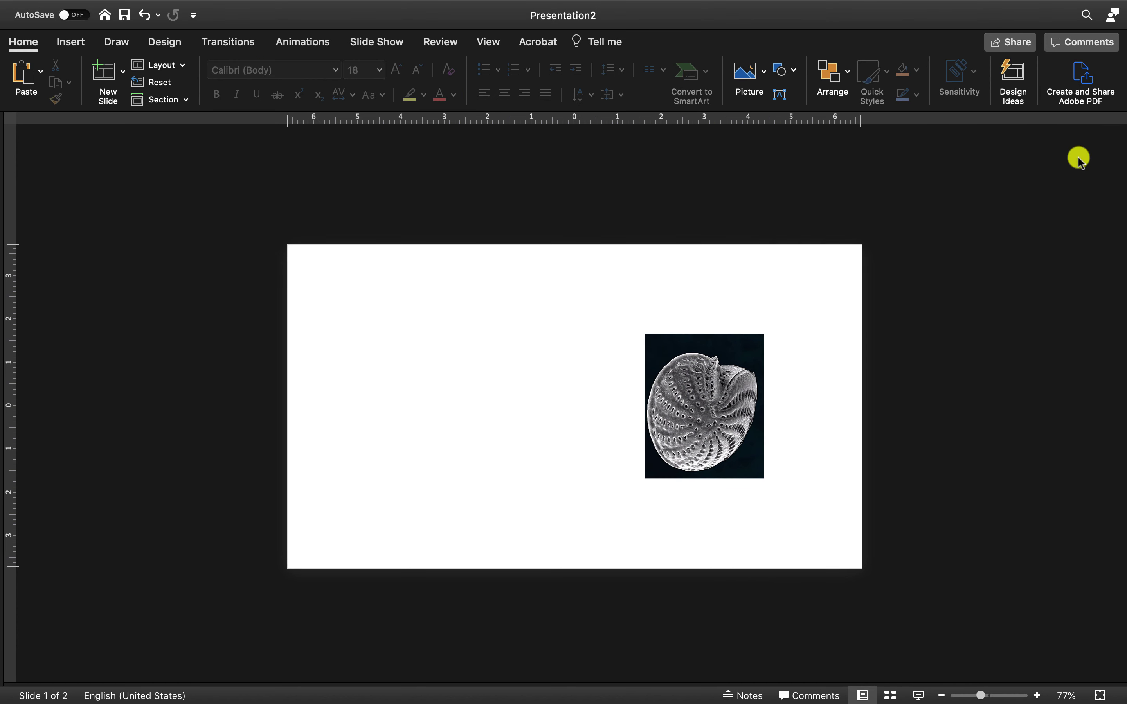
- Re-crop the picture to Fill and slide it so the round-chamber cluster fills the frame
{"action": "double_click", "coordinate": [678, 416]}
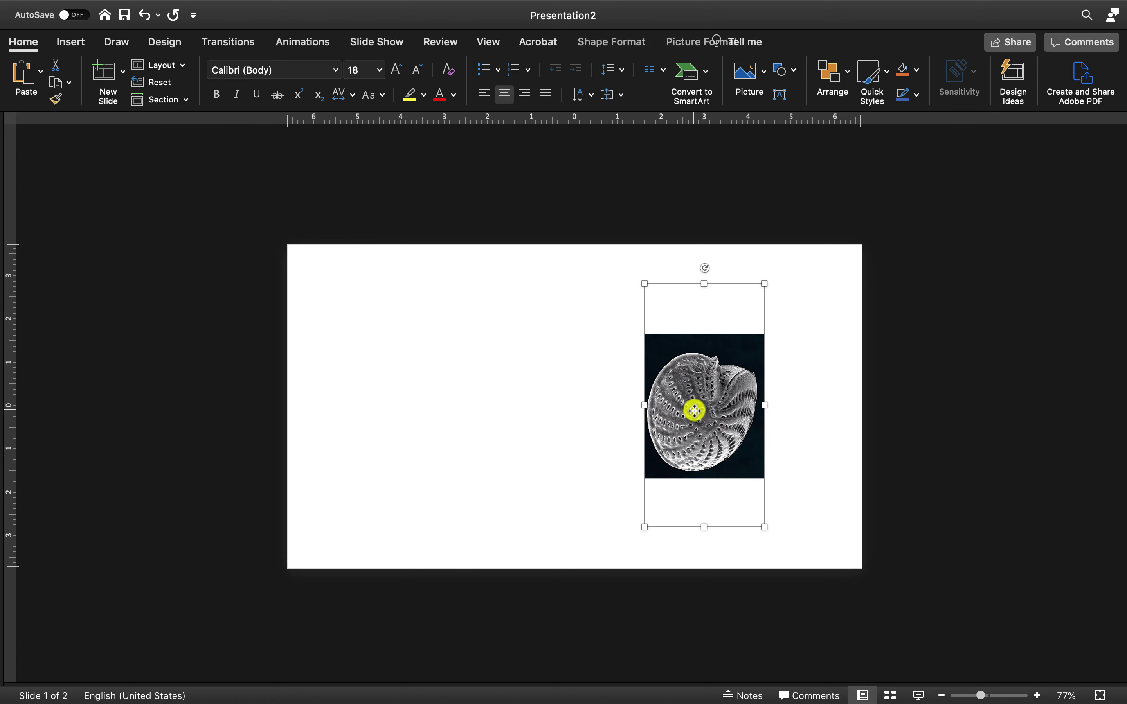
{"action": "left_click", "coordinate": [847, 410]}
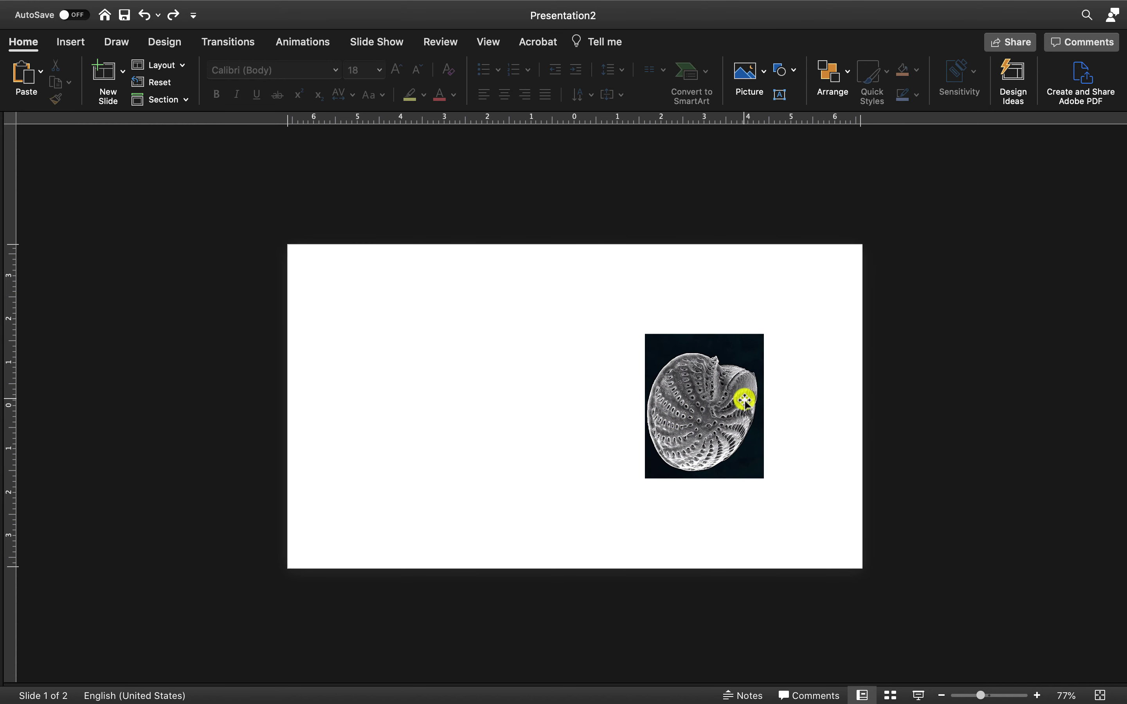
{"action": "left_click", "coordinate": [742, 403]}
{"action": "left_click", "coordinate": [721, 44]}
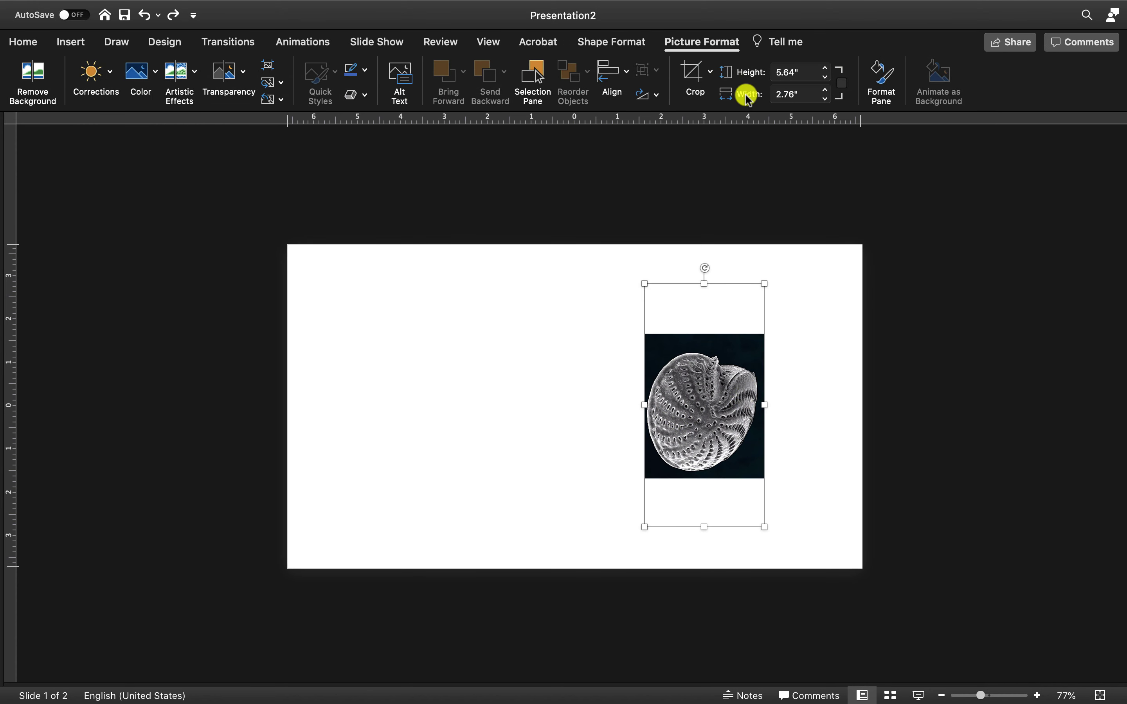
{"action": "left_click", "coordinate": [709, 72]}
{"action": "left_click", "coordinate": [716, 163]}
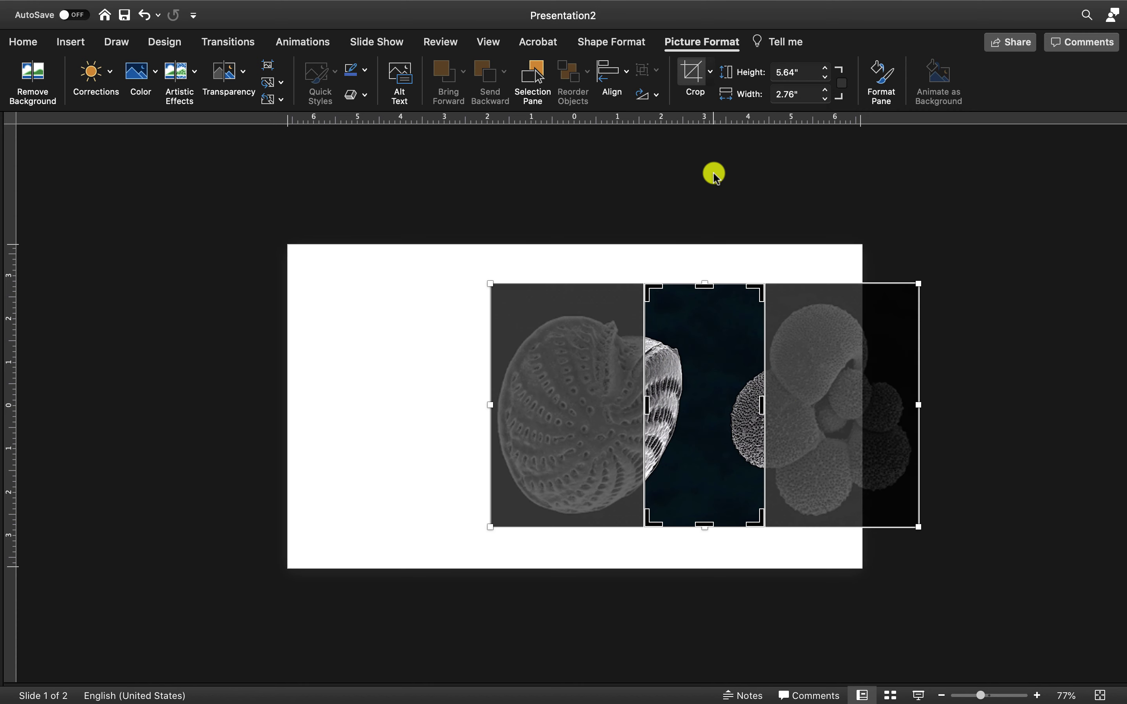
{"action": "left_click_drag", "start_coordinate": [808, 398], "coordinate": [682, 396]}
{"action": "left_click_drag", "start_coordinate": [649, 445], "coordinate": [625, 446]}
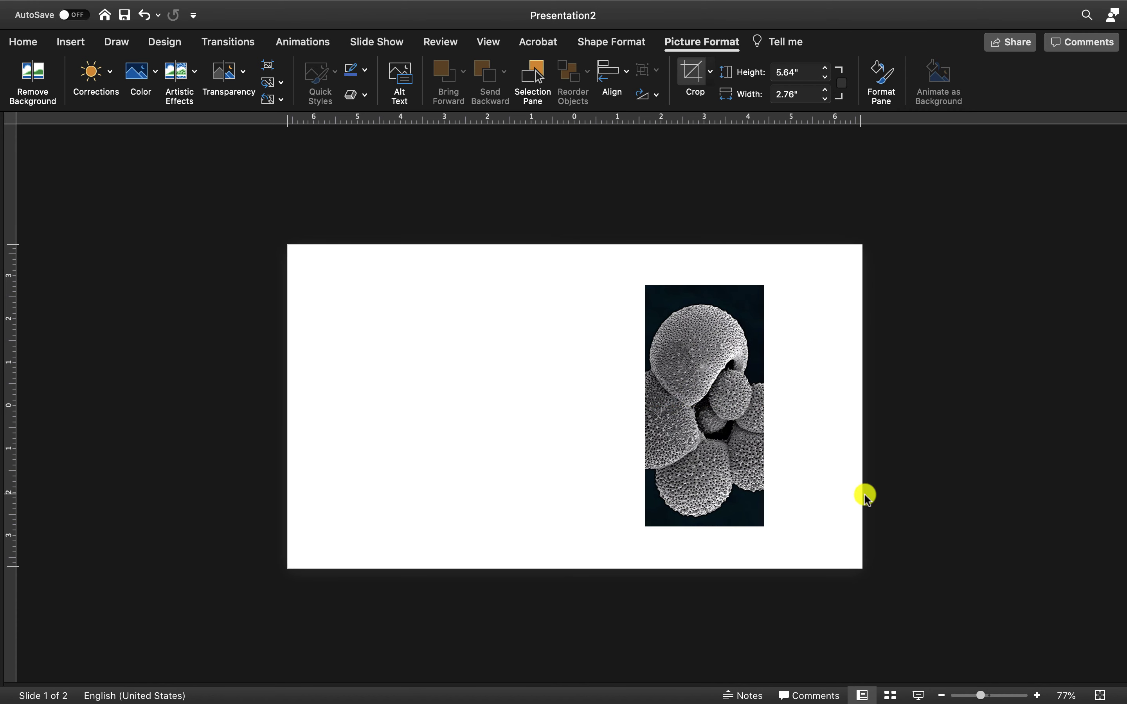
{"action": "left_click", "coordinate": [865, 495]}
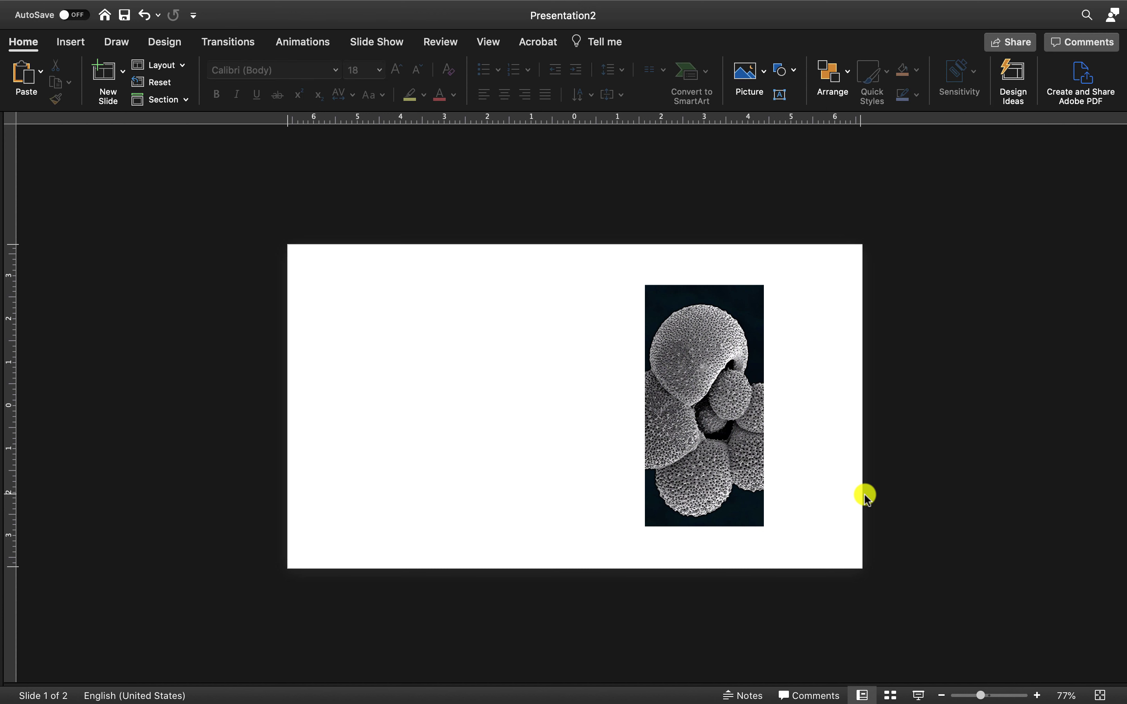